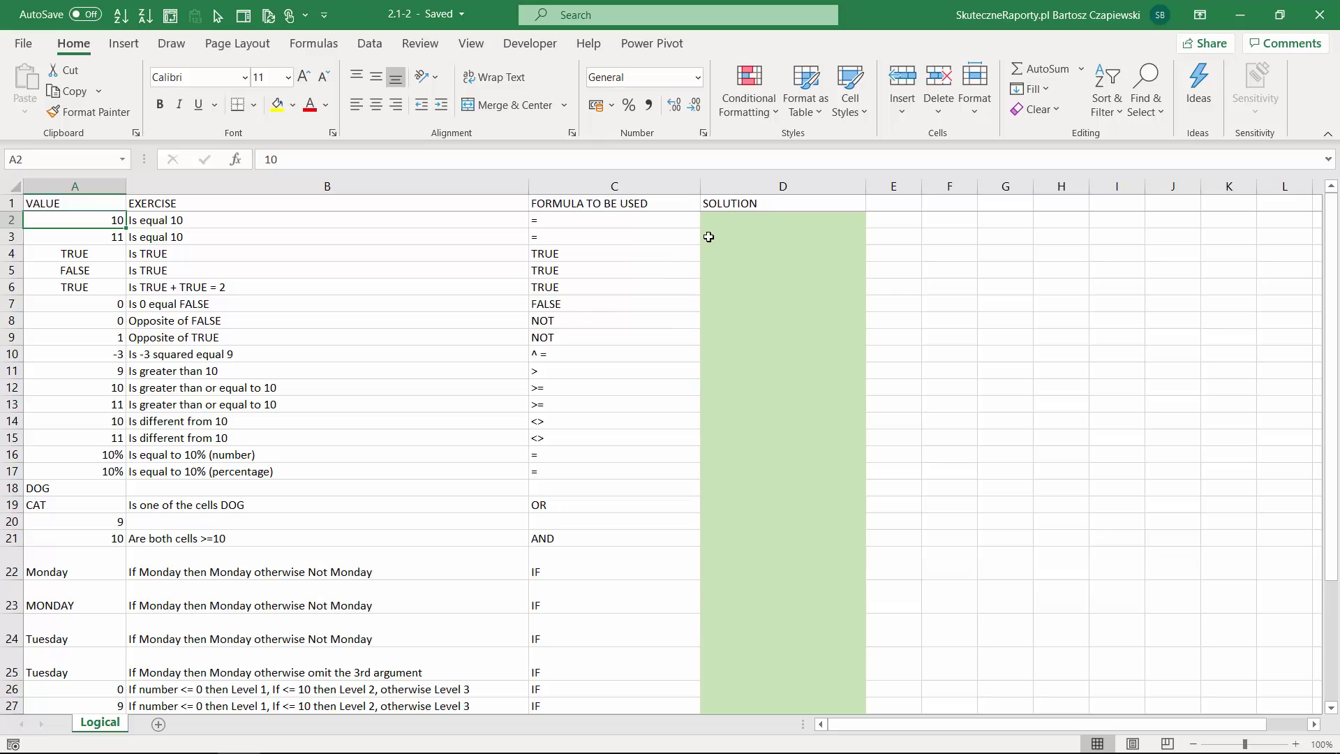
- Enter the formula =A2=10 in cell D2 to check whether the value in A2 equals 10
left_click(738, 220)
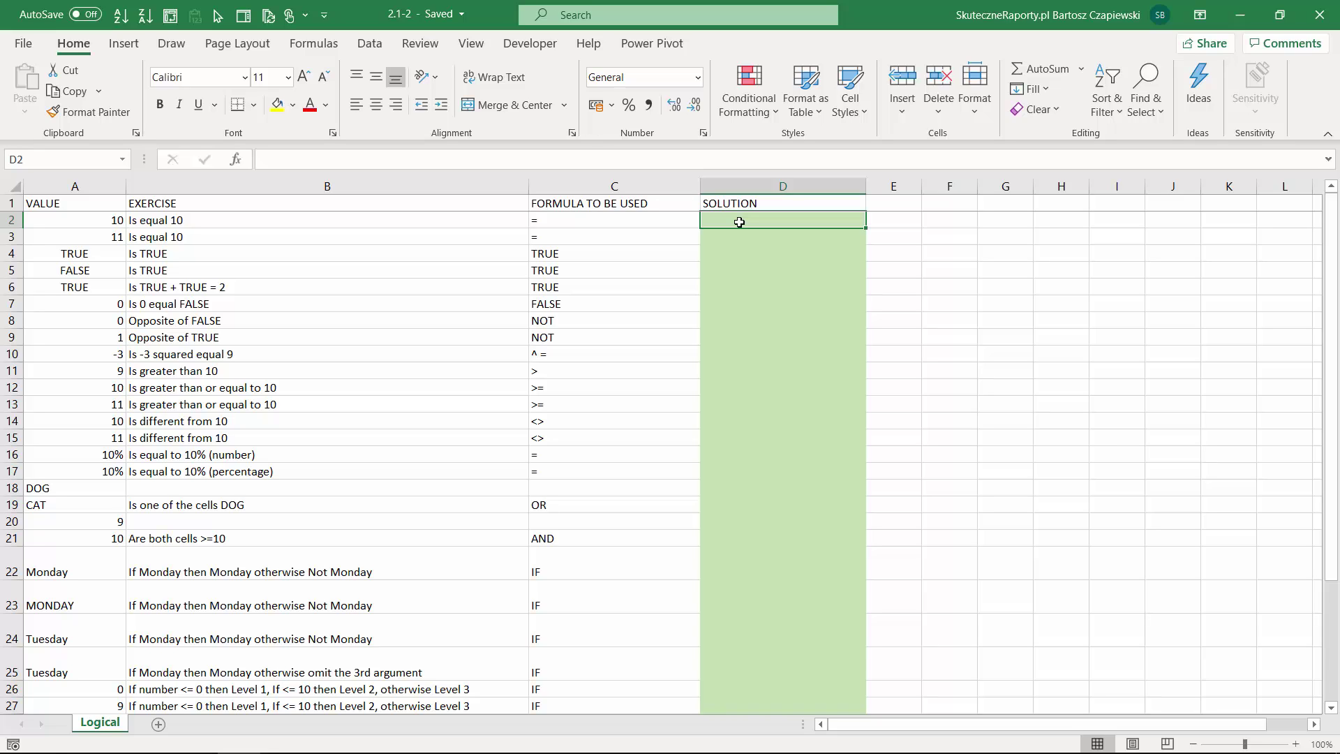
type("=")
left_click(92, 221)
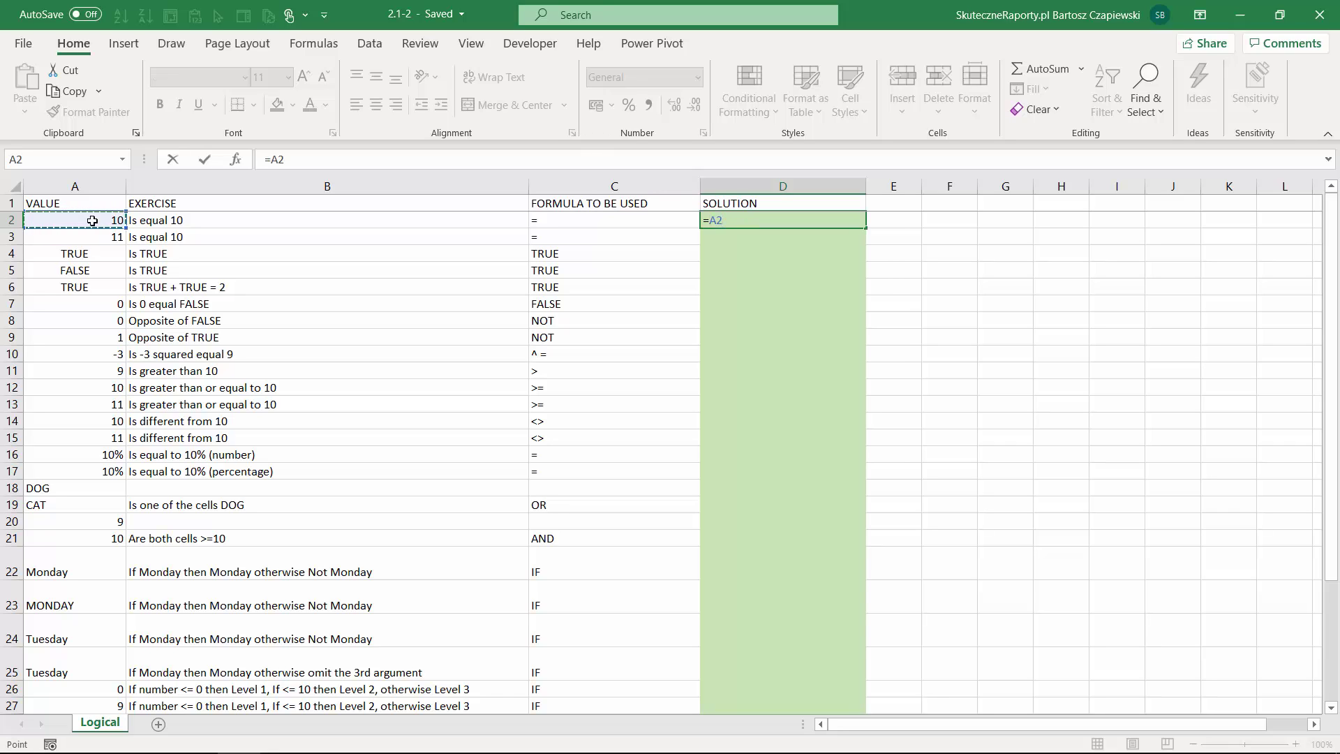
type("=10")
key("Return")
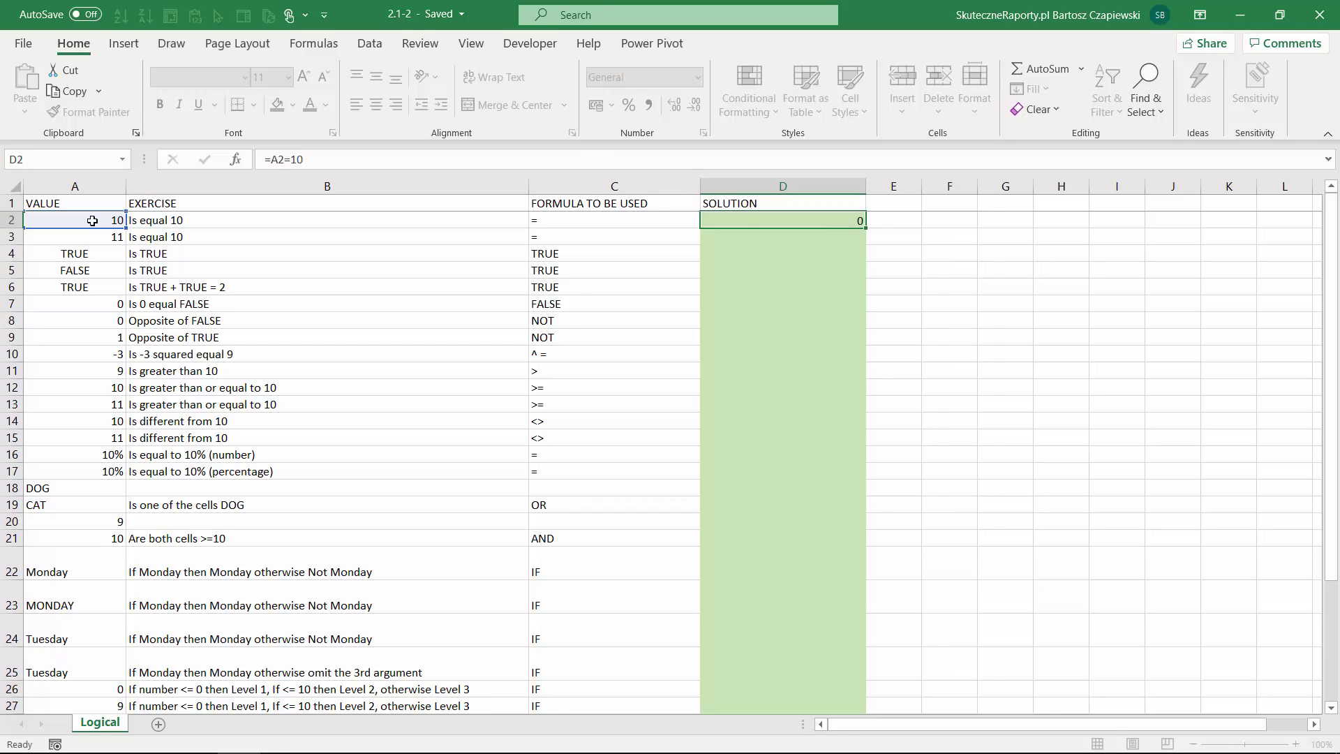
- Fill the formula in D2 down to D3 and check the cell references in both cells
key("Up")
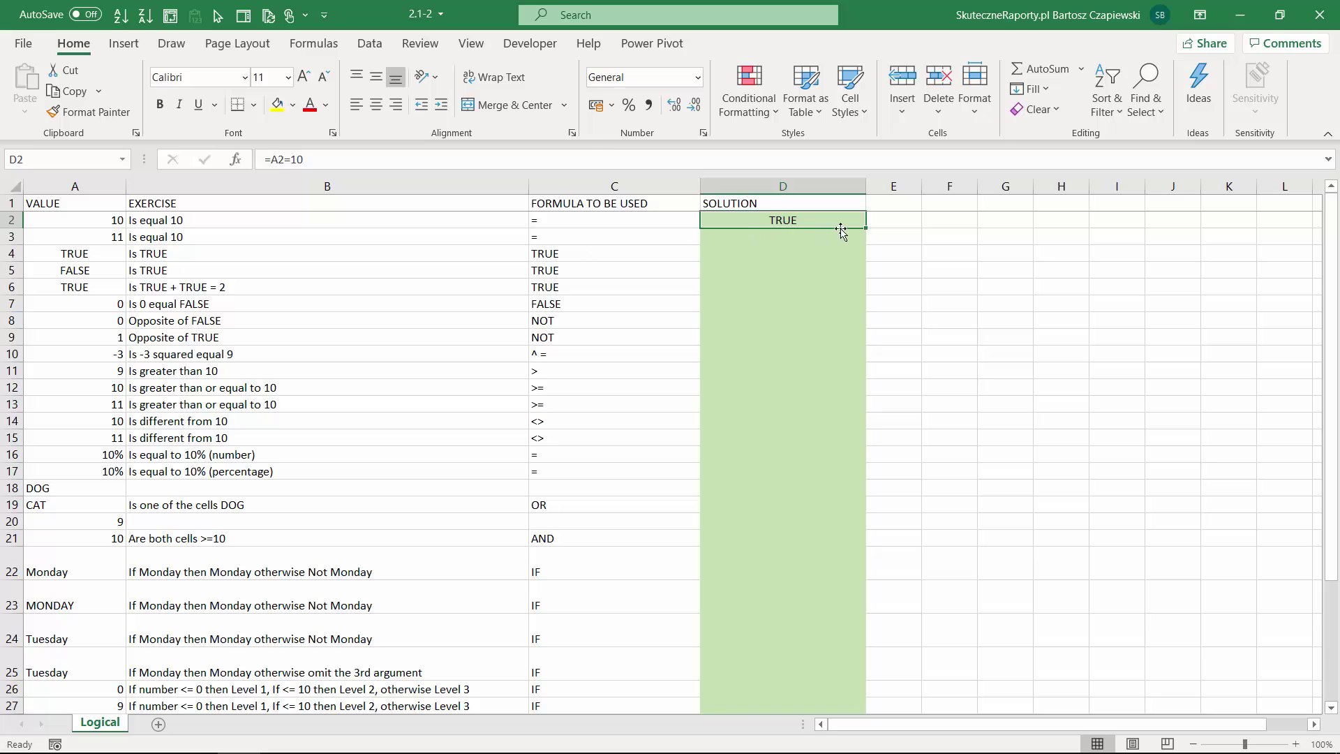
left_click_drag(866, 228, 867, 241)
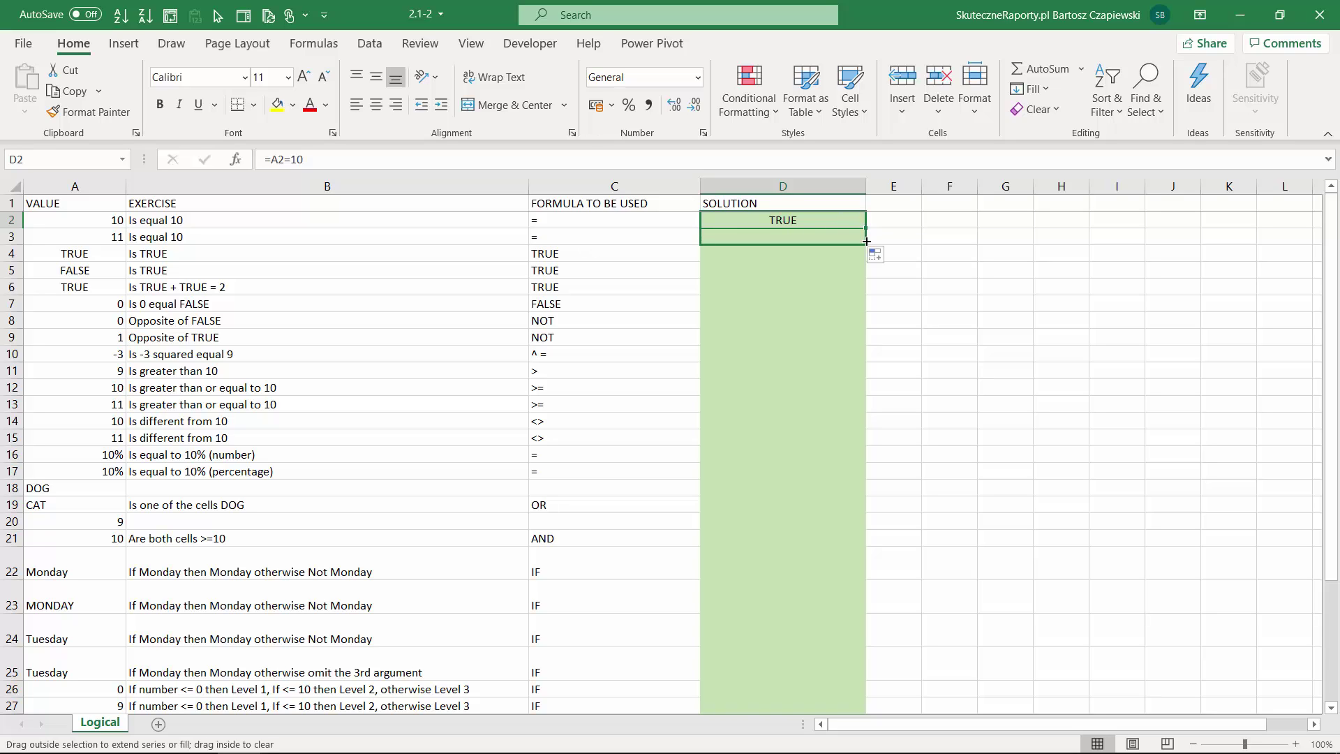
left_click(815, 221)
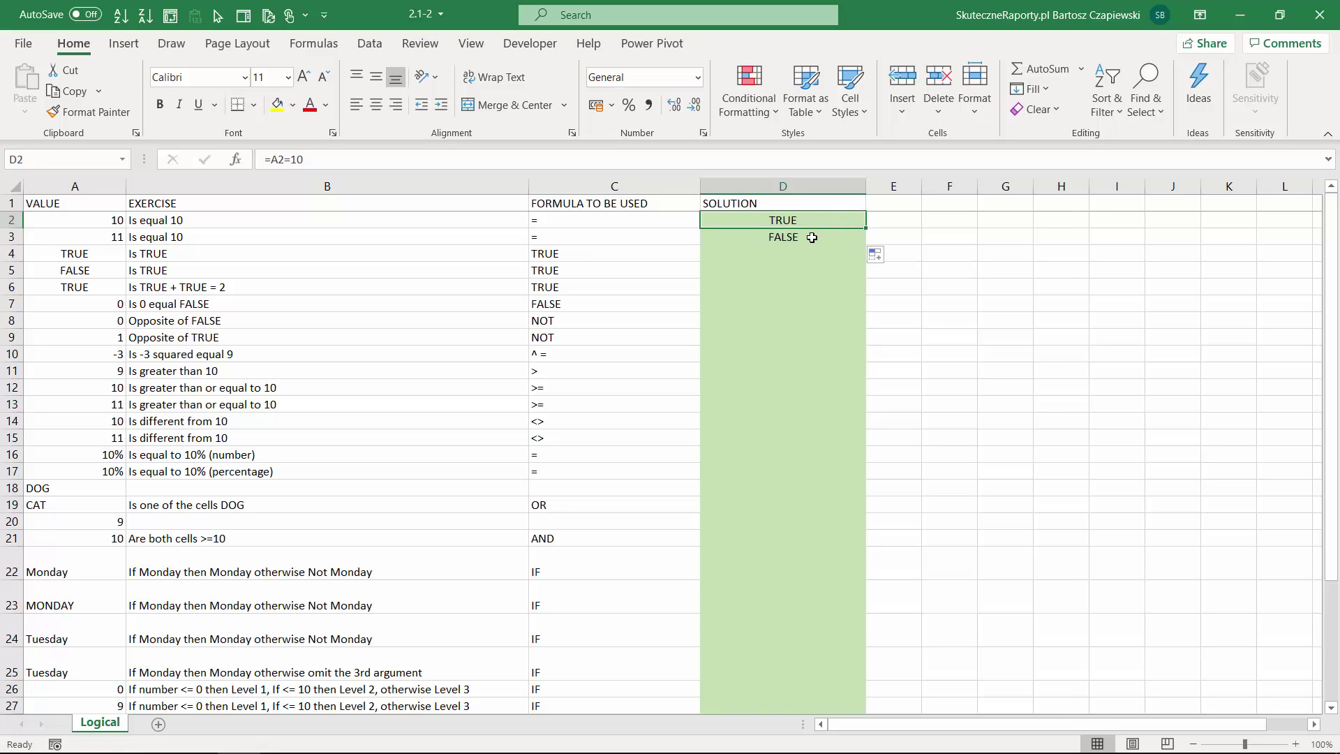
left_click(812, 238)
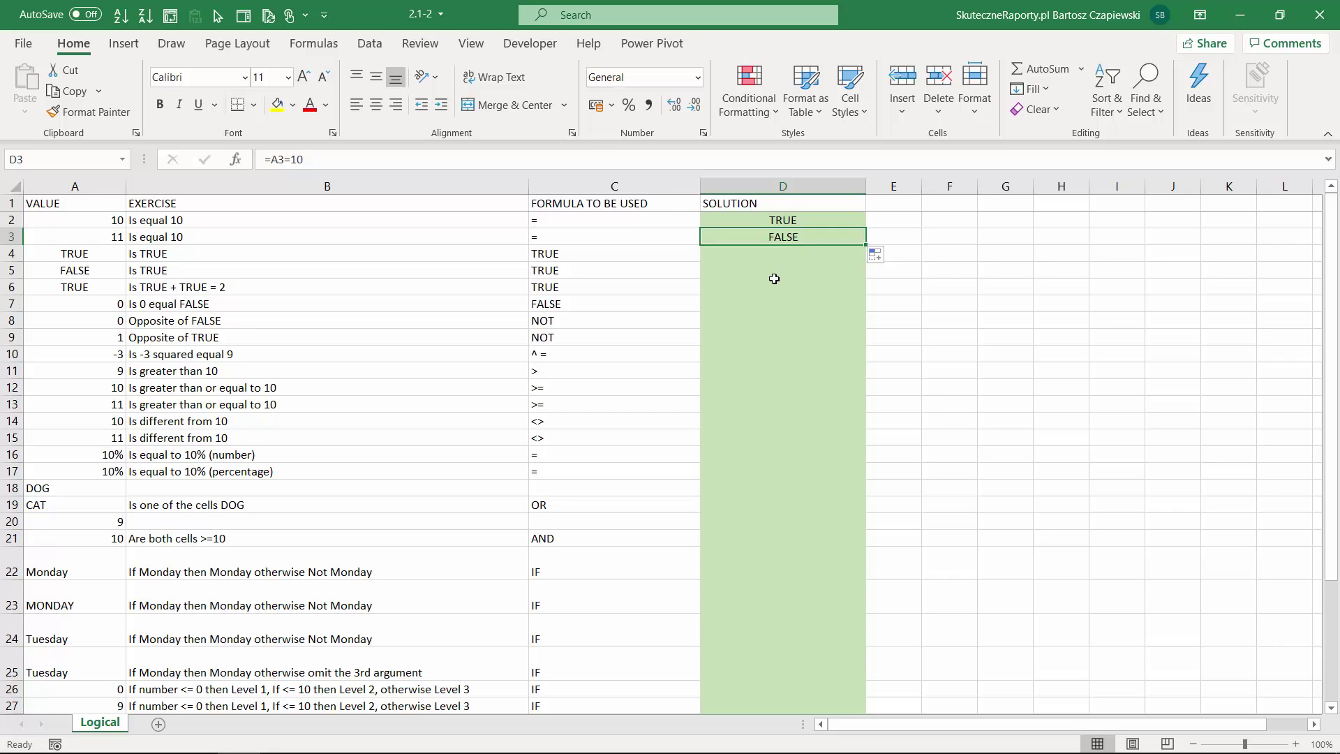
- Enter the formula =A4=TRUE in cell D4 to check whether A4 is TRUE
key("Down")
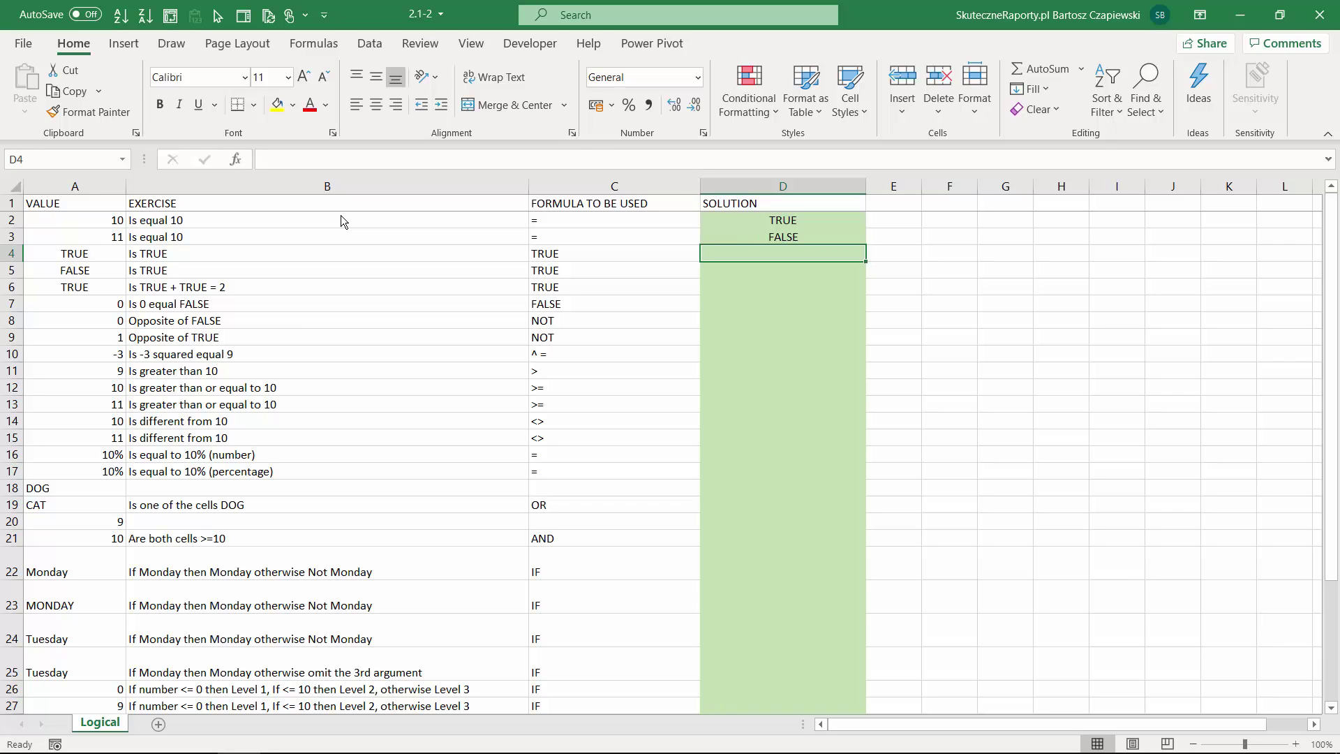
type("=")
key("Left")
key("Left")
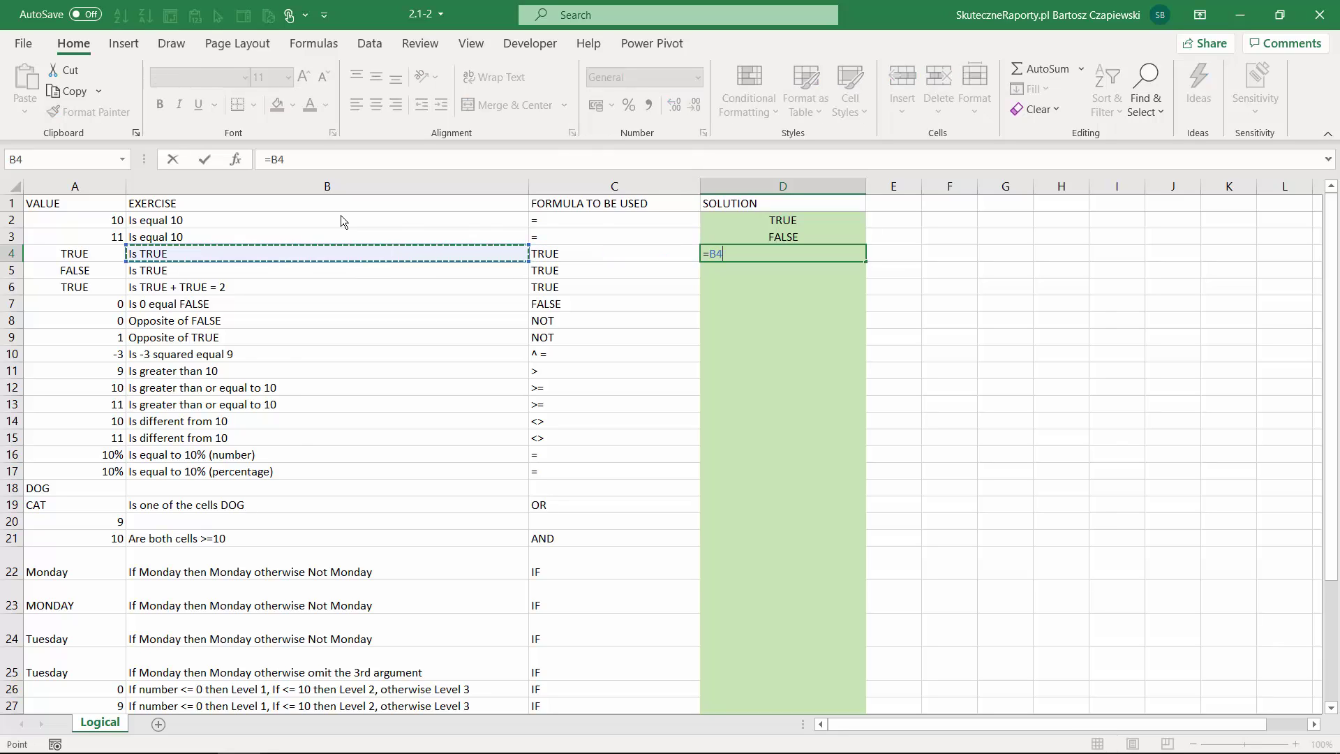
key("Left")
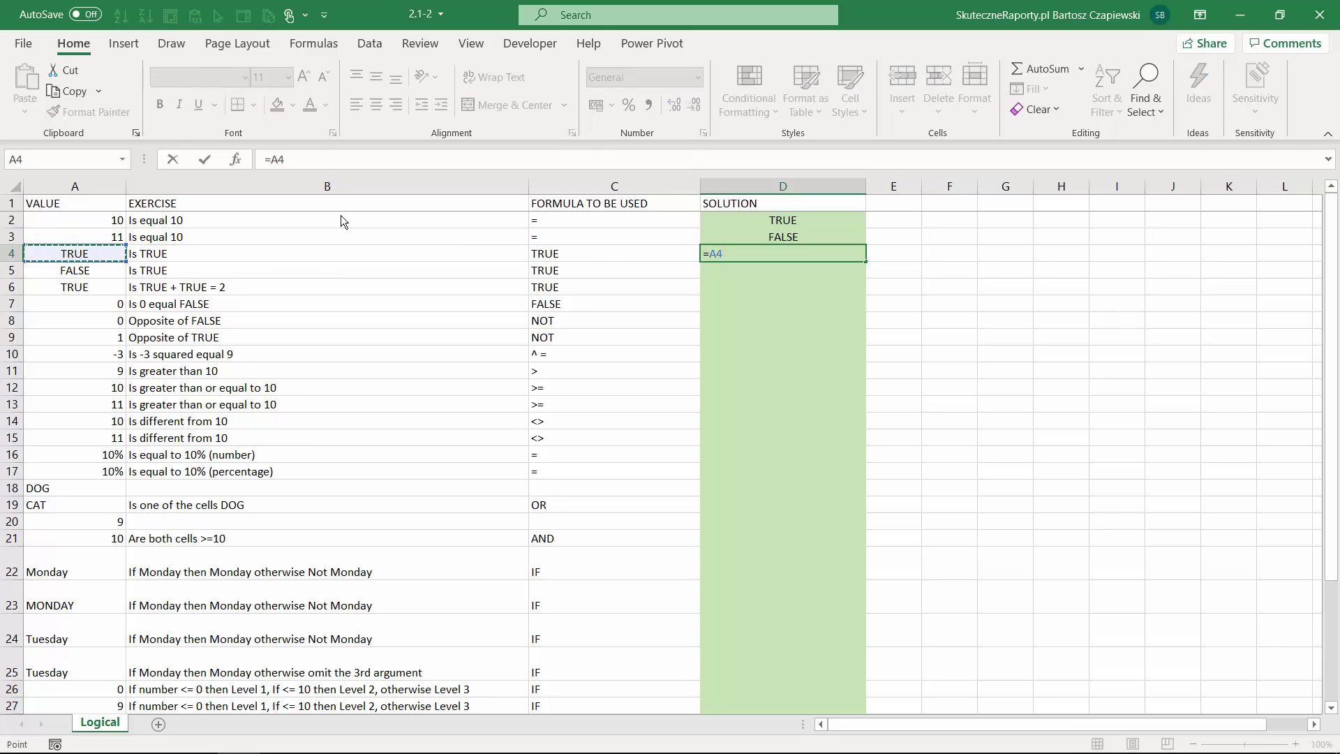
type("=")
type("true")
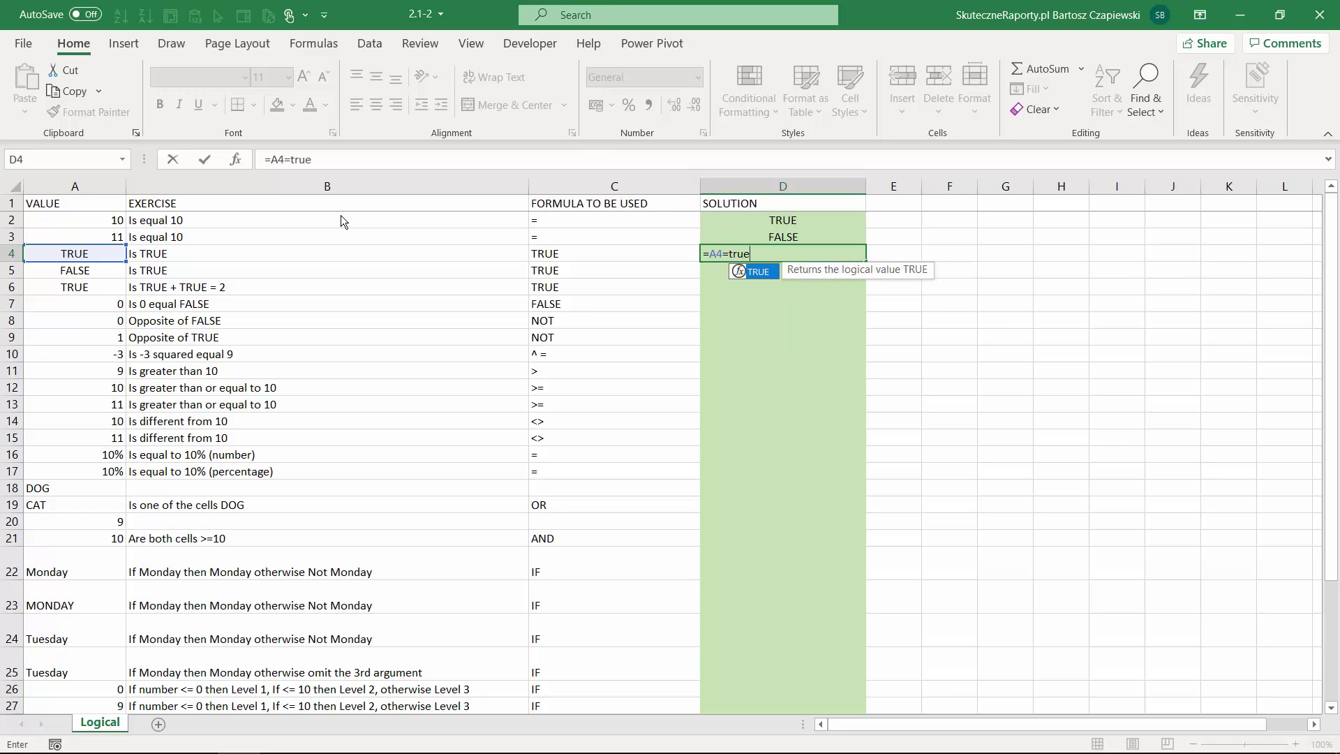
key("Return")
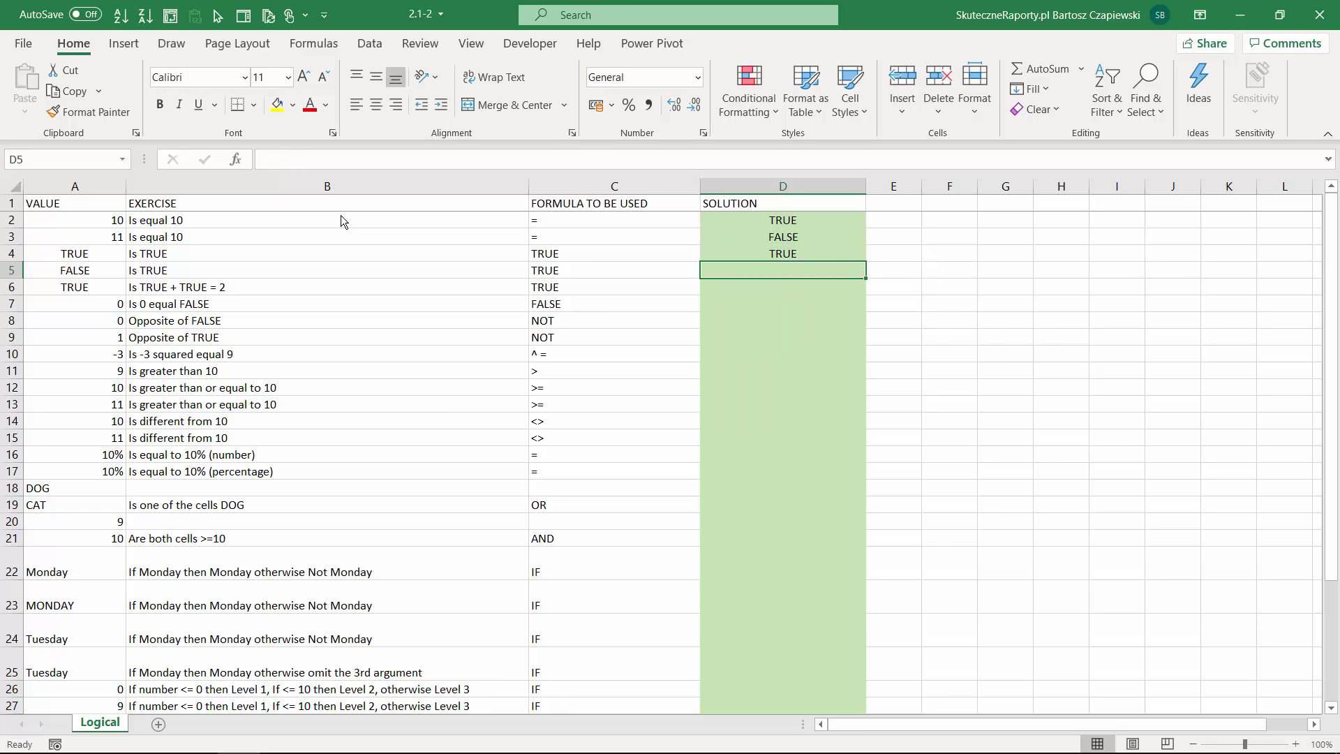
- Change the D4 formula to =A4=TRUE() and copy it down to D5
key("Up")
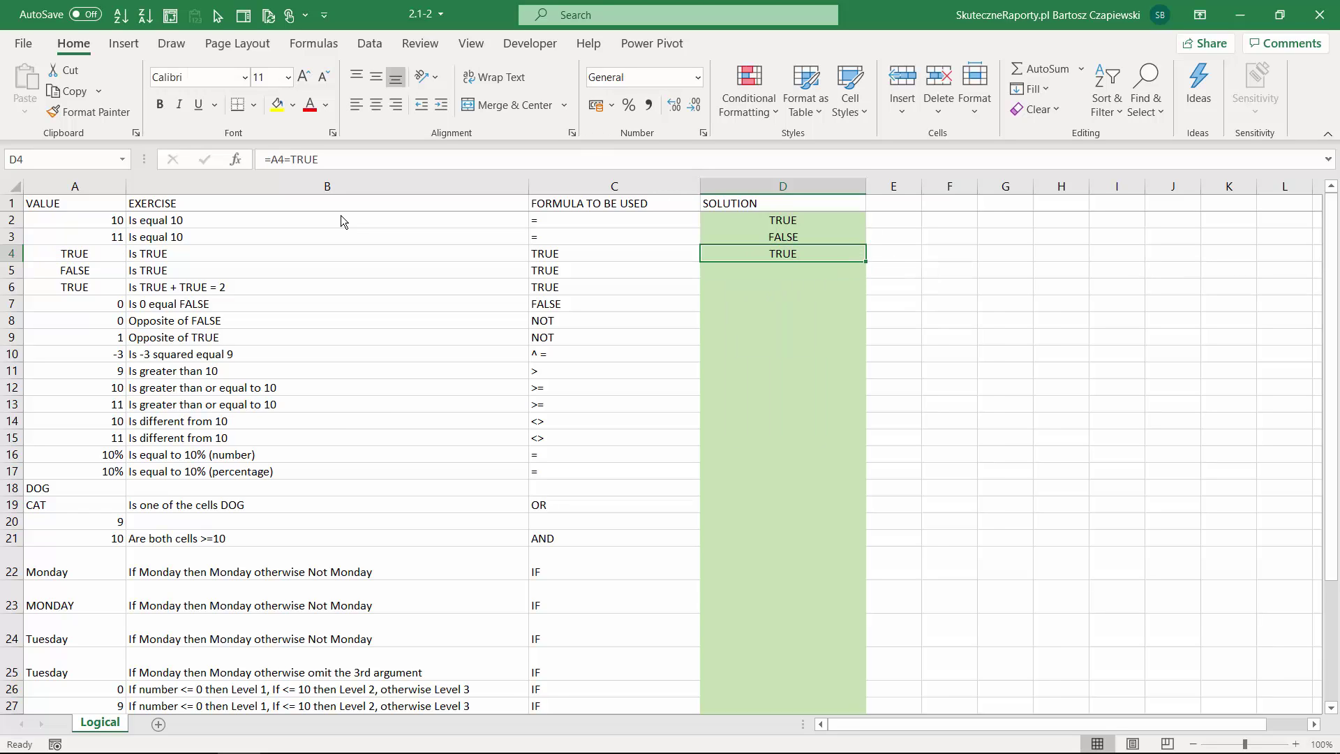
key("F2")
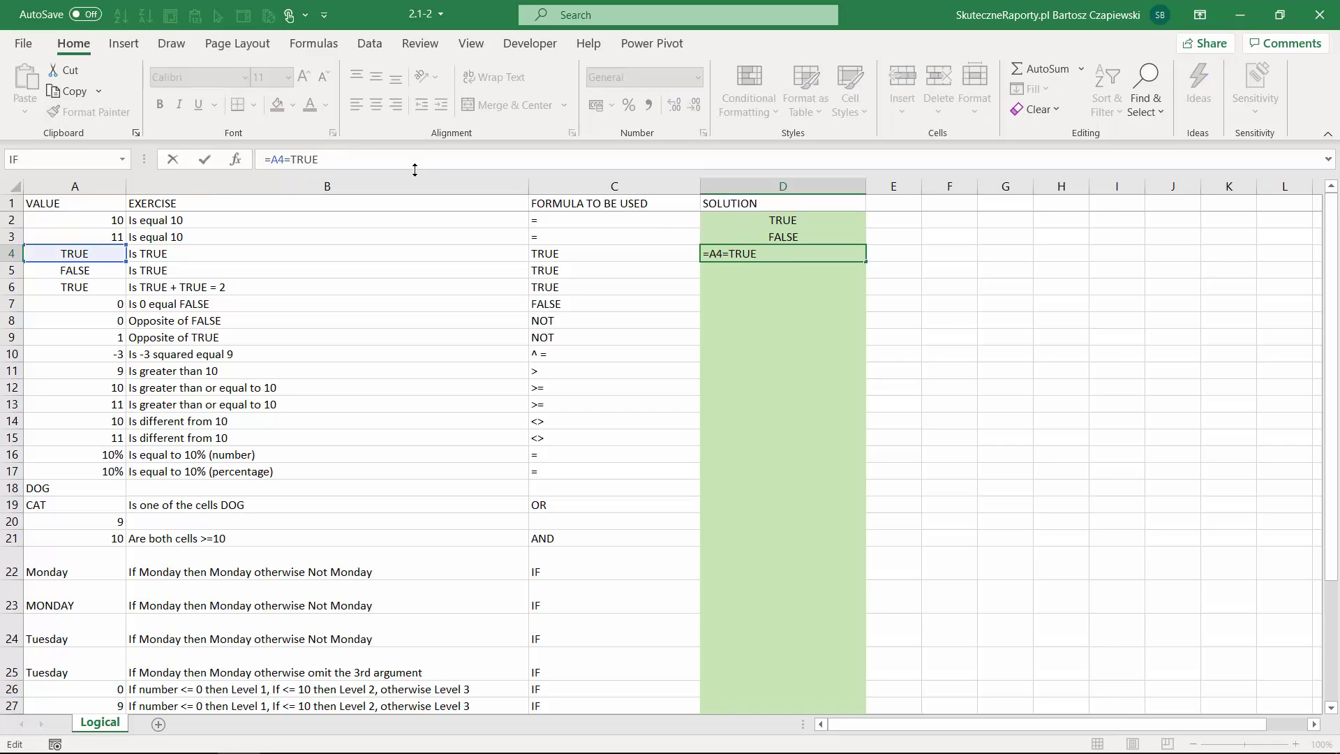
type("()")
key("Return")
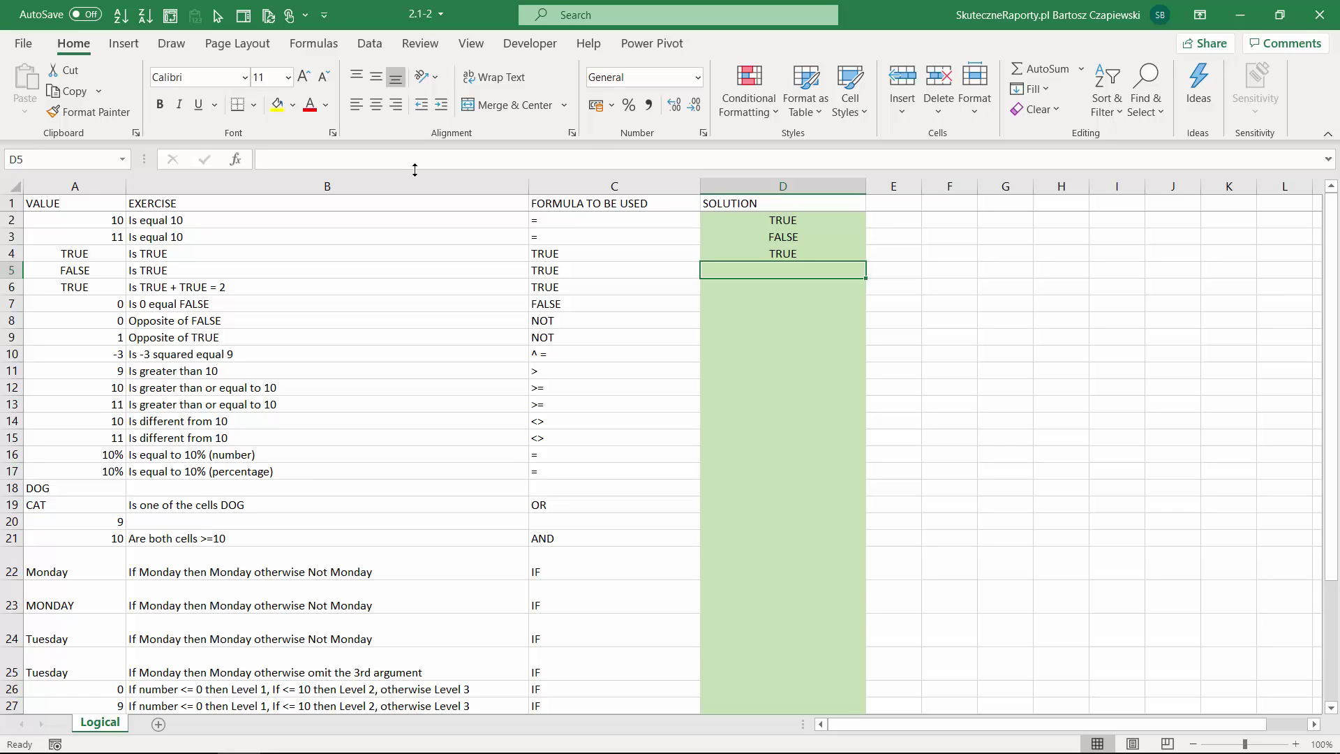
key("ctrl+d")
key("Down")
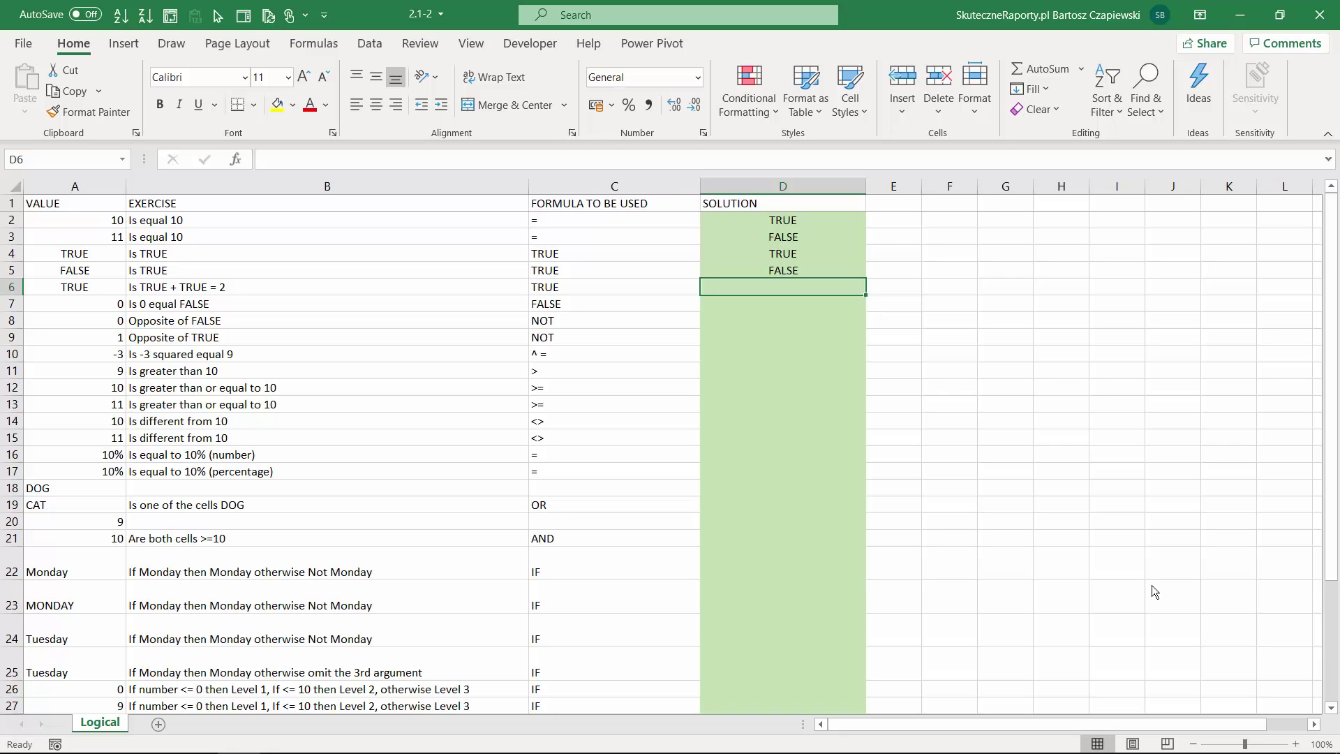
- Enter the formula =TRUE+TRUE=2 in cell D6
type("=TRUE+")
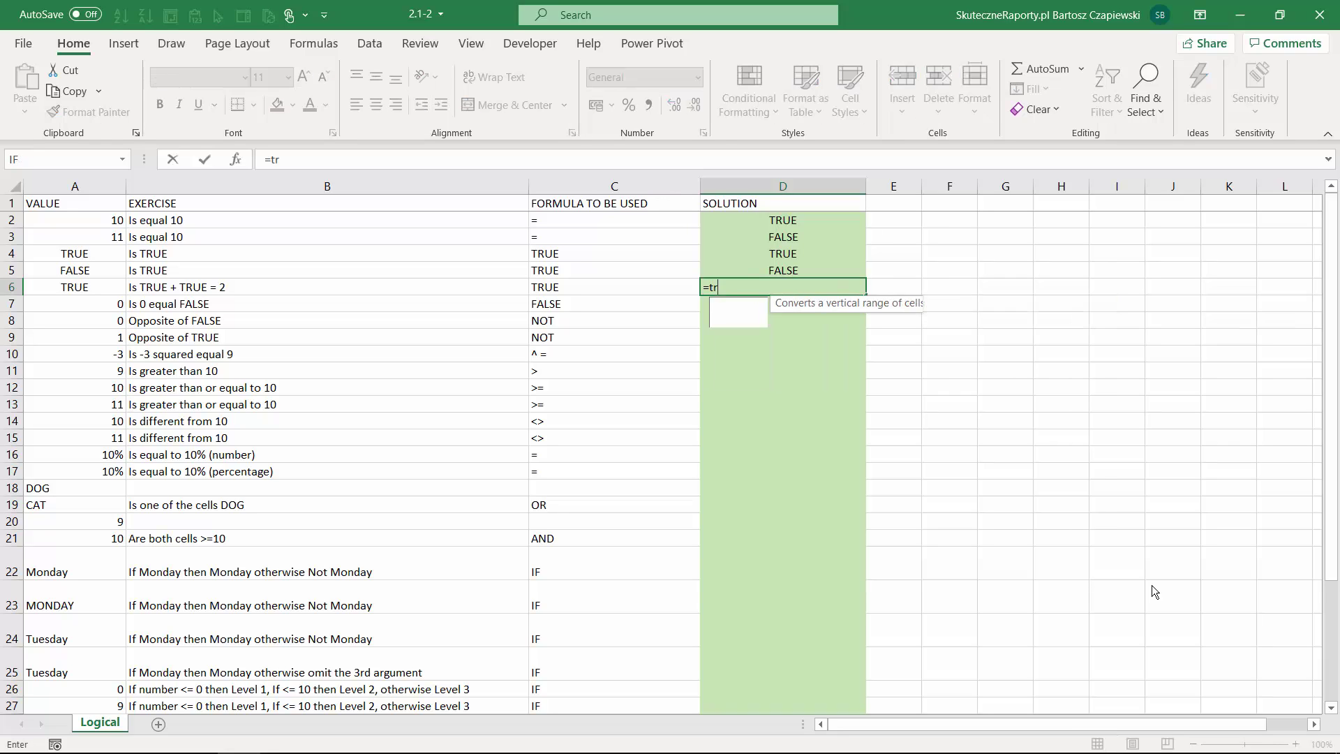
type("TRUE=2")
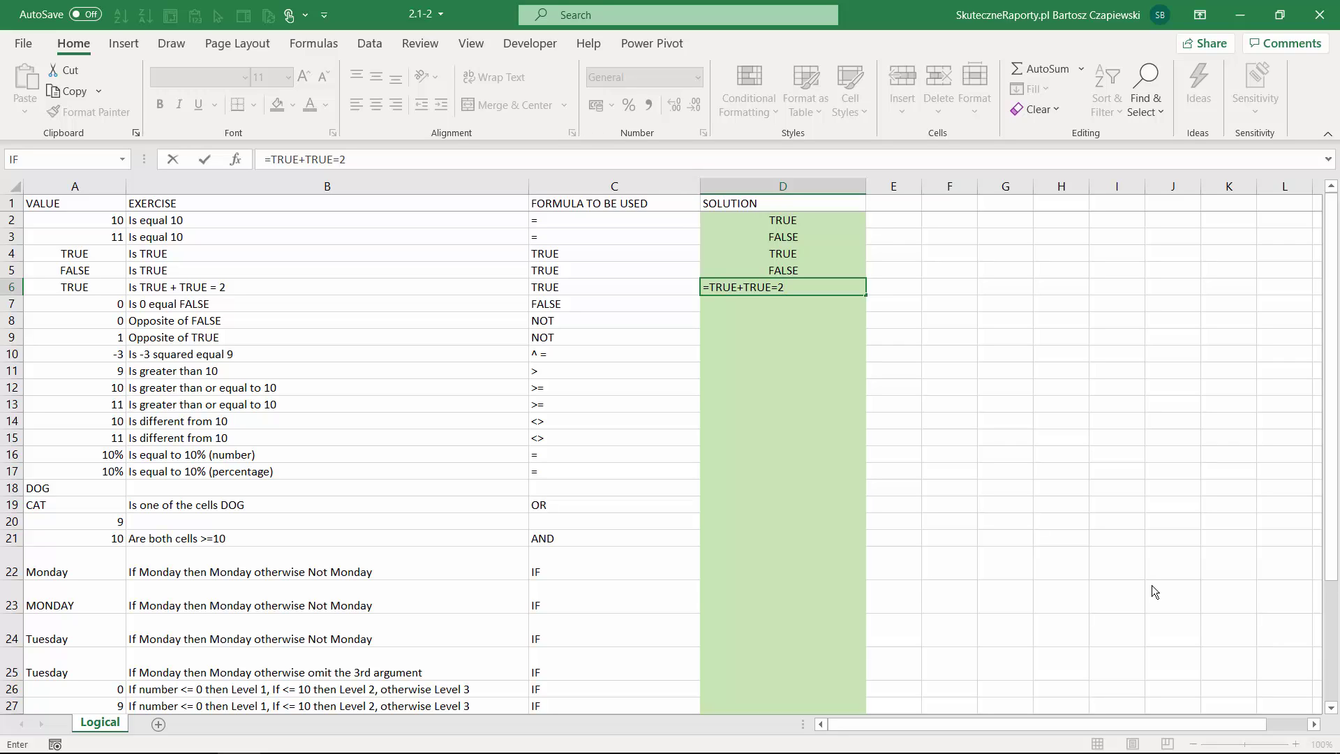
key("Return")
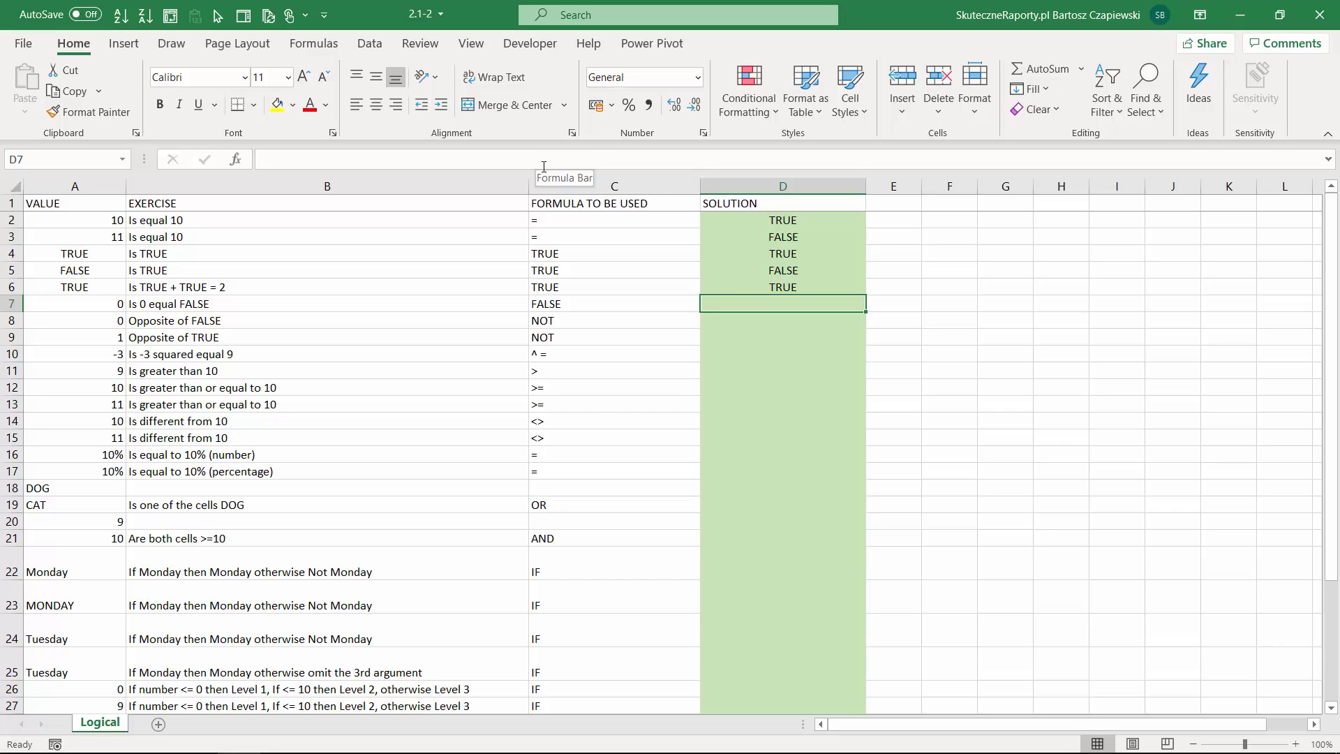
- Try the formula =TRUE=1 in cell D7 to compare TRUE directly with the number 1
type("=")
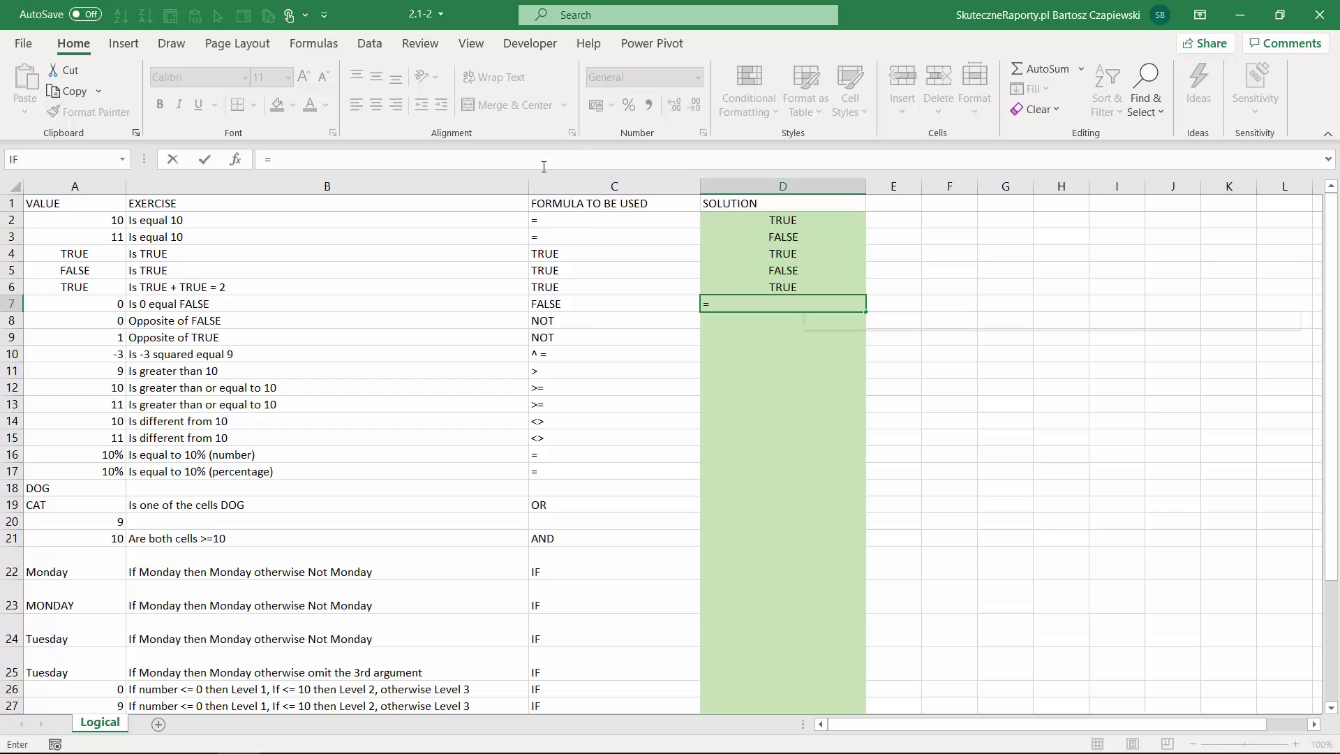
type("true=")
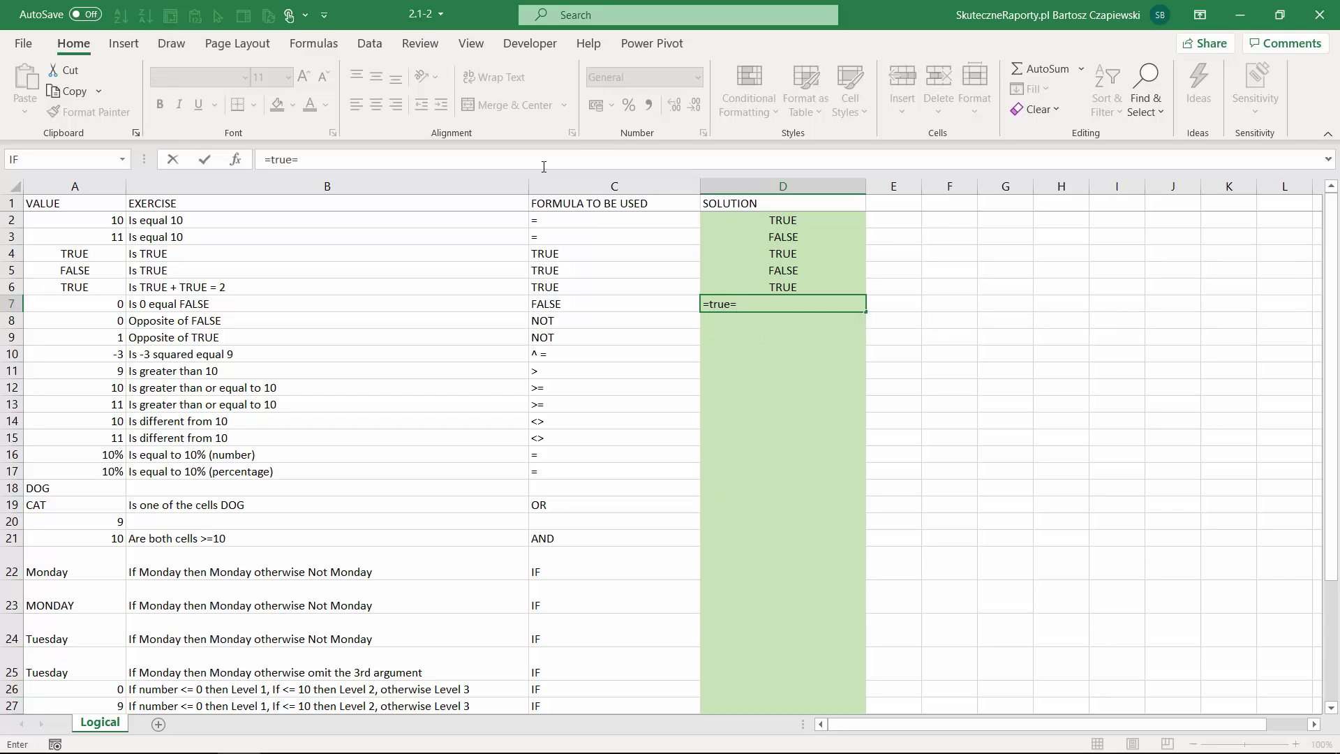
type("1")
key("ctrl+Return")
- Enter the formula =0=FALSE in cell D7 to check whether 0 equals FALSE
type("=0=falsze")
key("BackSpace")
key("BackSpace")
type("e")
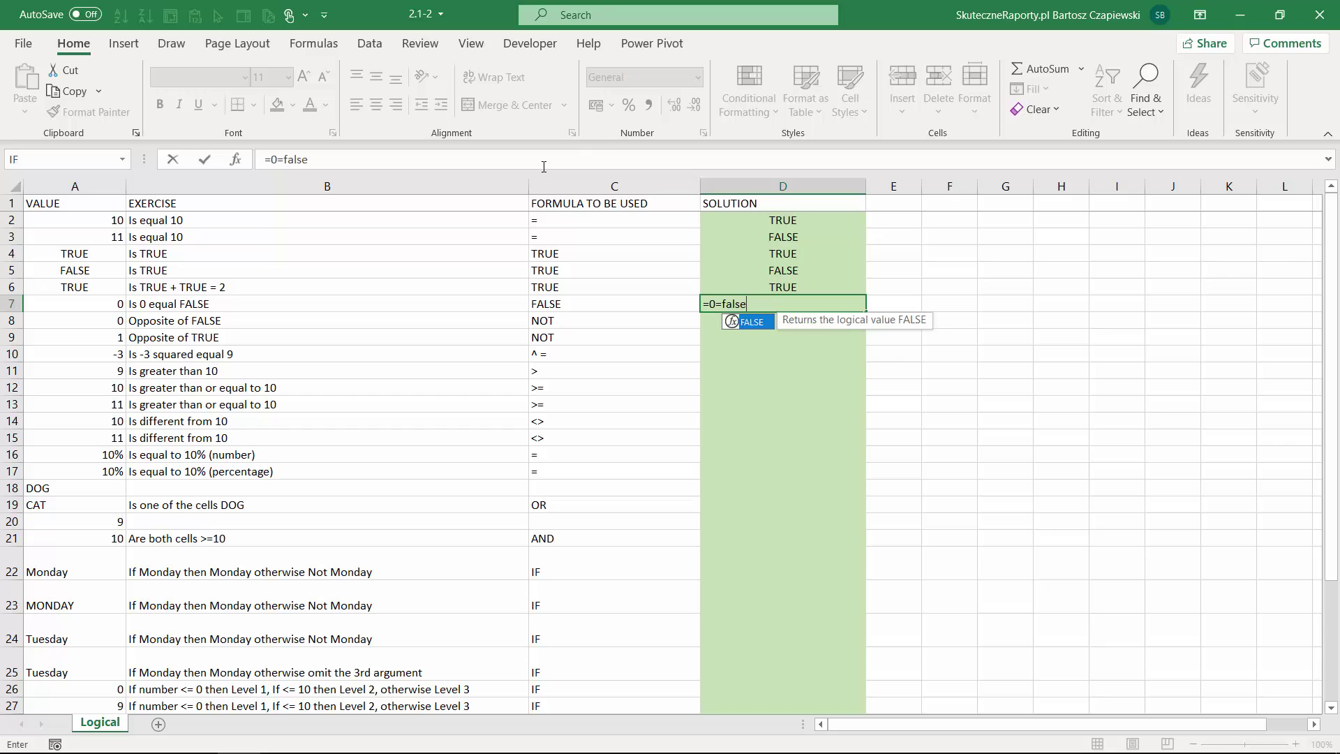
key("Return")
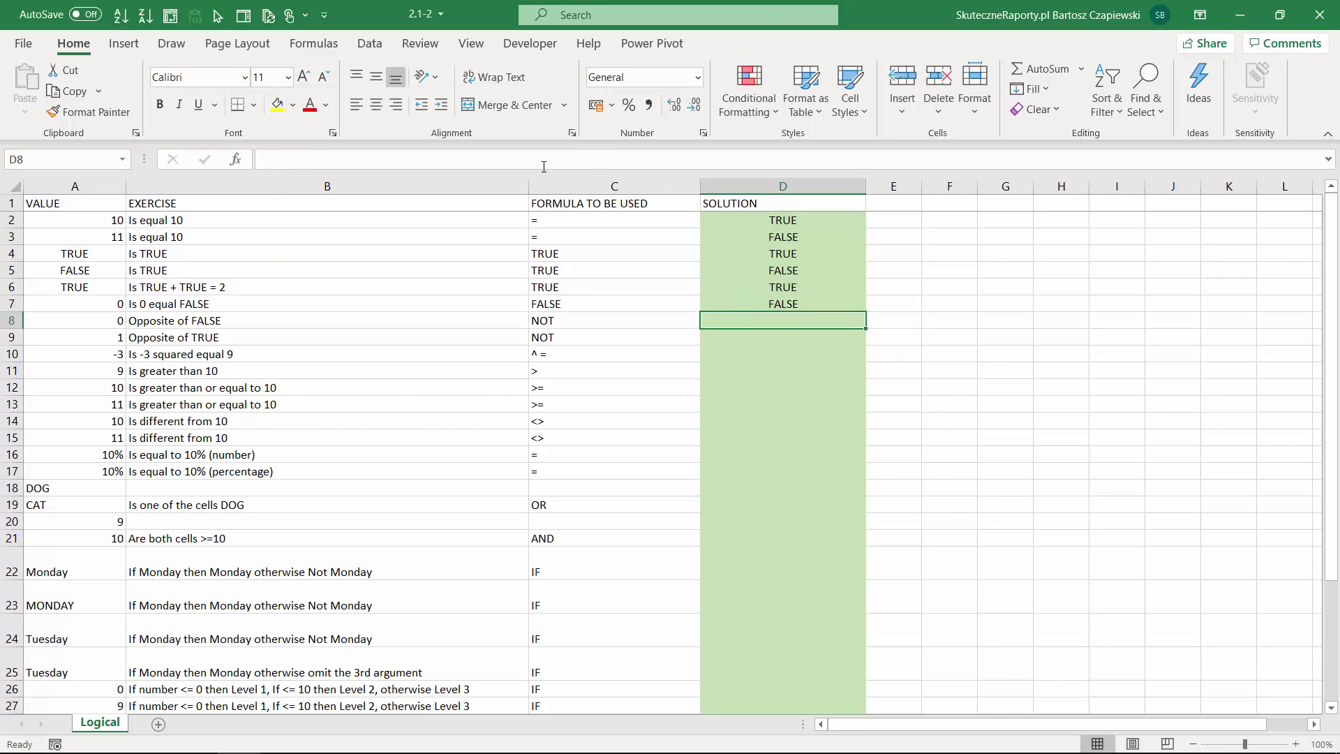
- Try multiplying FALSE by 1 in the D7 formula, as =0=FALSE*1, and undo the change
key("Up")
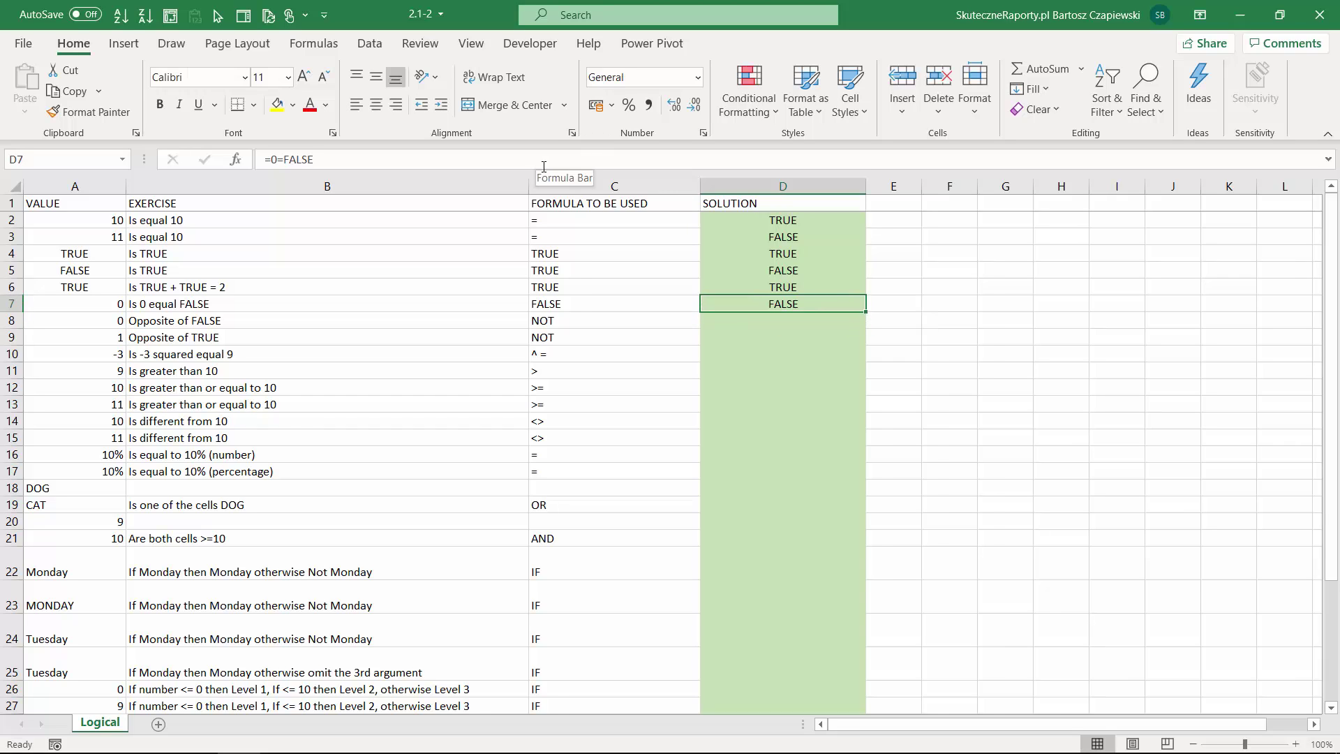
left_click(342, 162)
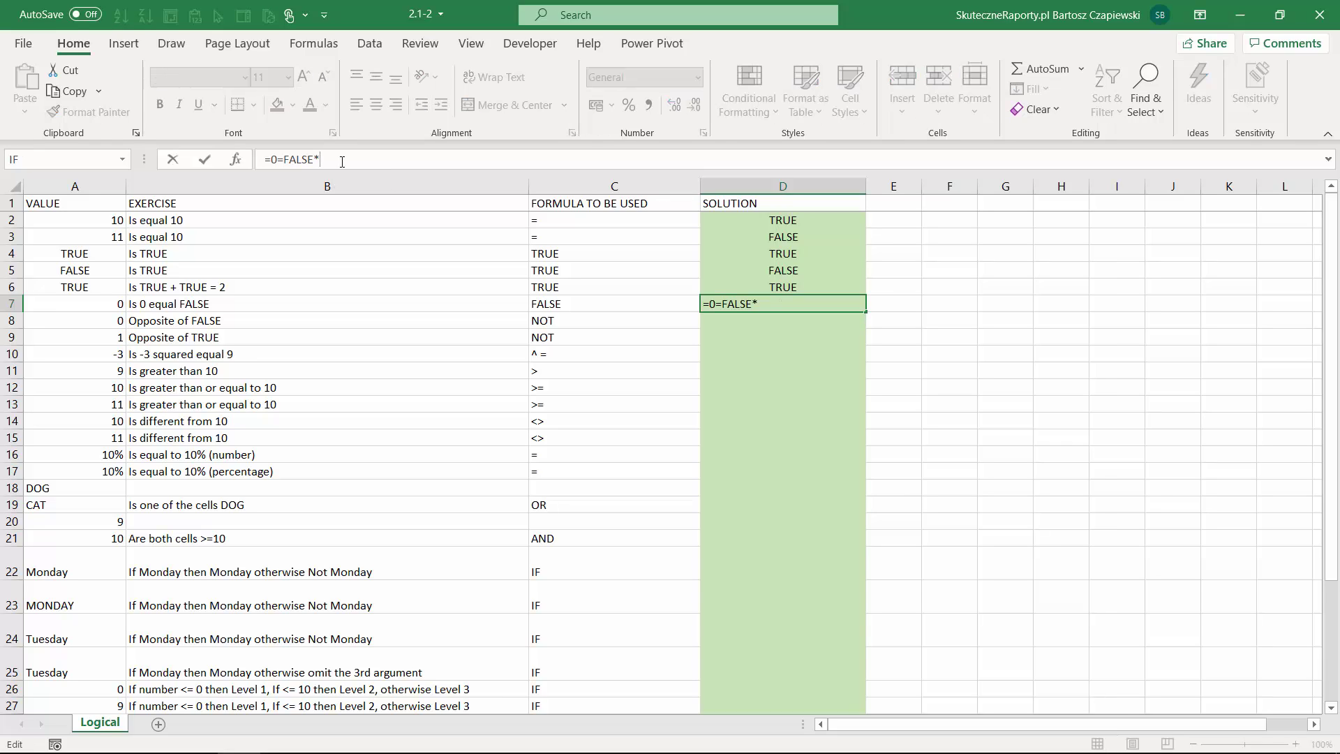
type("*1")
key("Return")
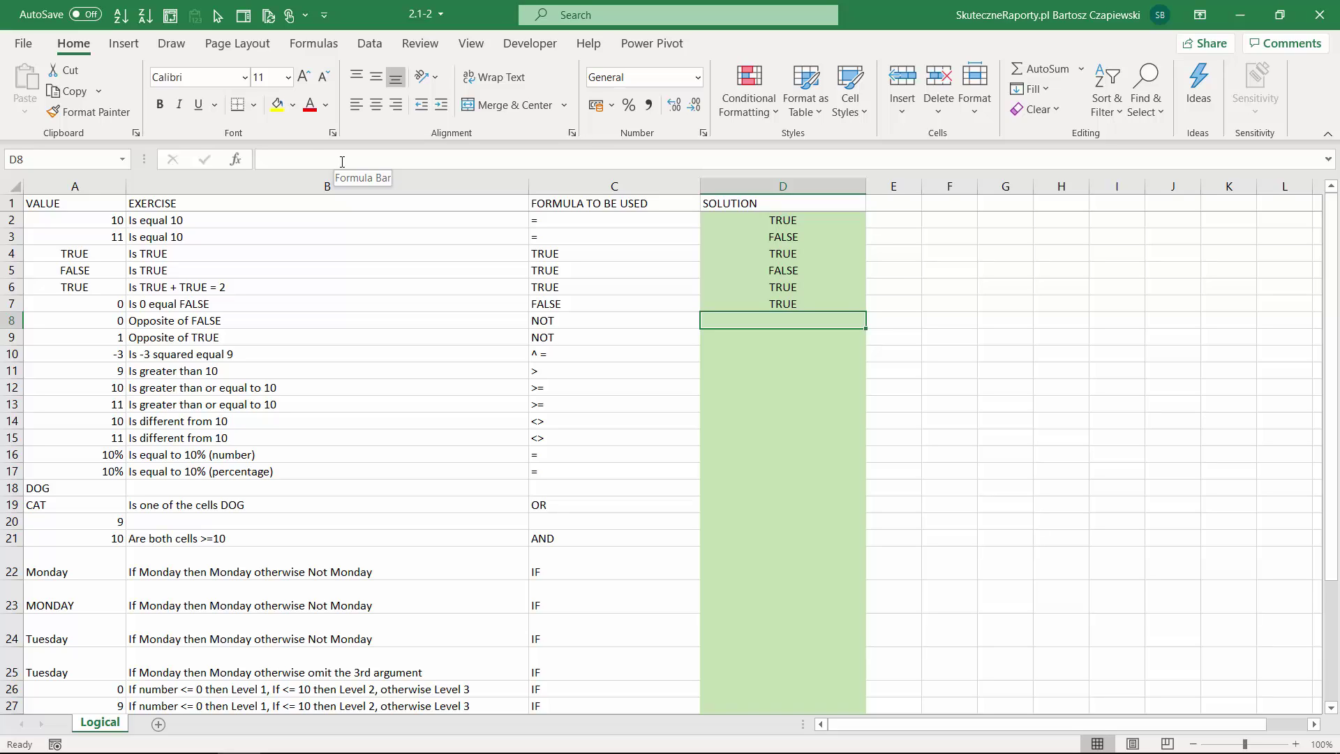
key("ctrl+z")
- Enter the formula =NOT(A8) in cell D8 to return the opposite of the value in A8
key("Down")
type("=not")
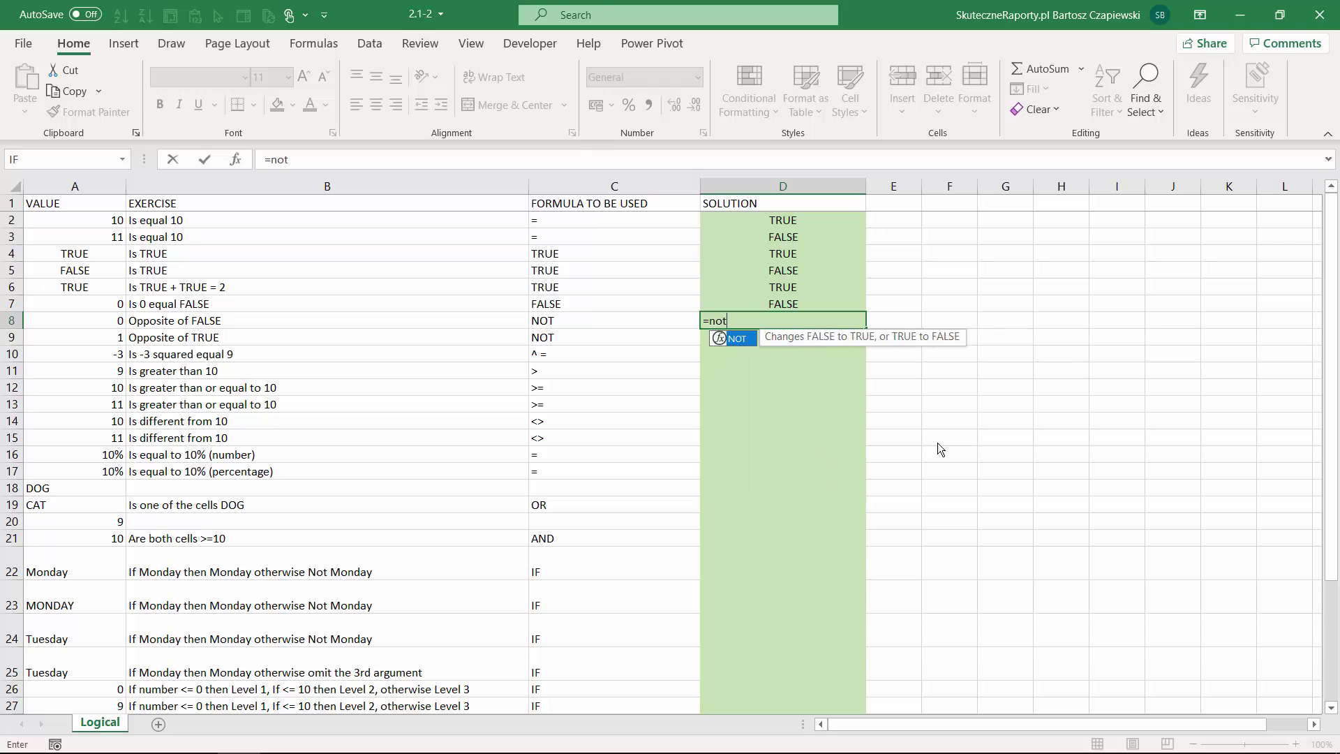
key("Tab")
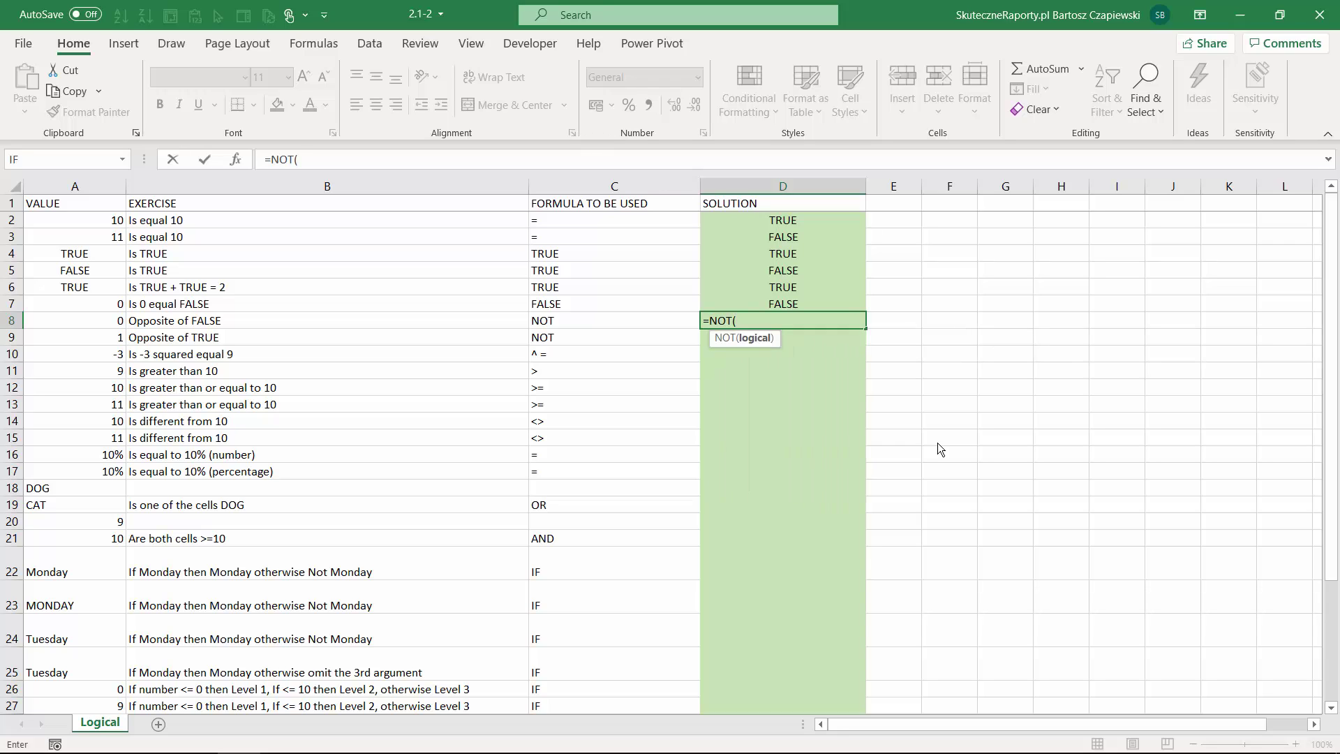
key("Left")
key("Left")
key("Left")
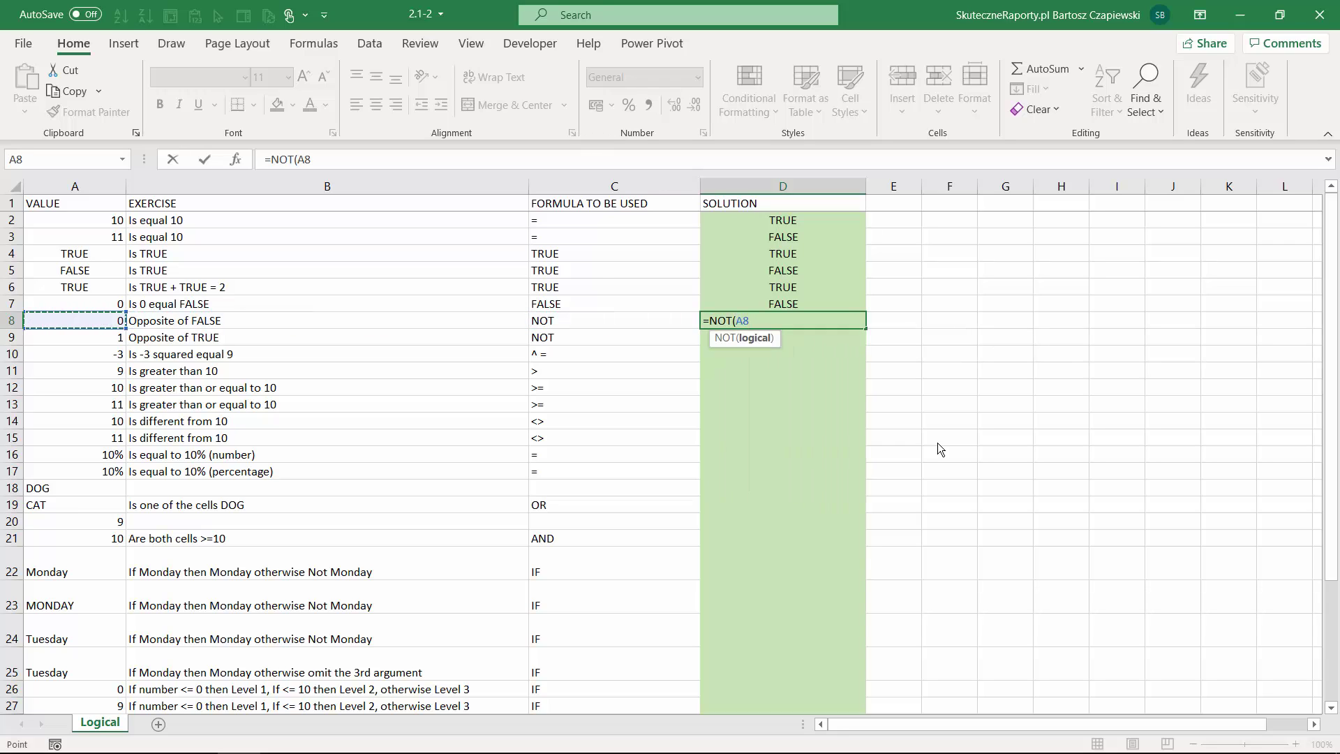
key("Return")
- Enter the formula =NOT(A9) in cell D9 and check the finished formula
type("=")
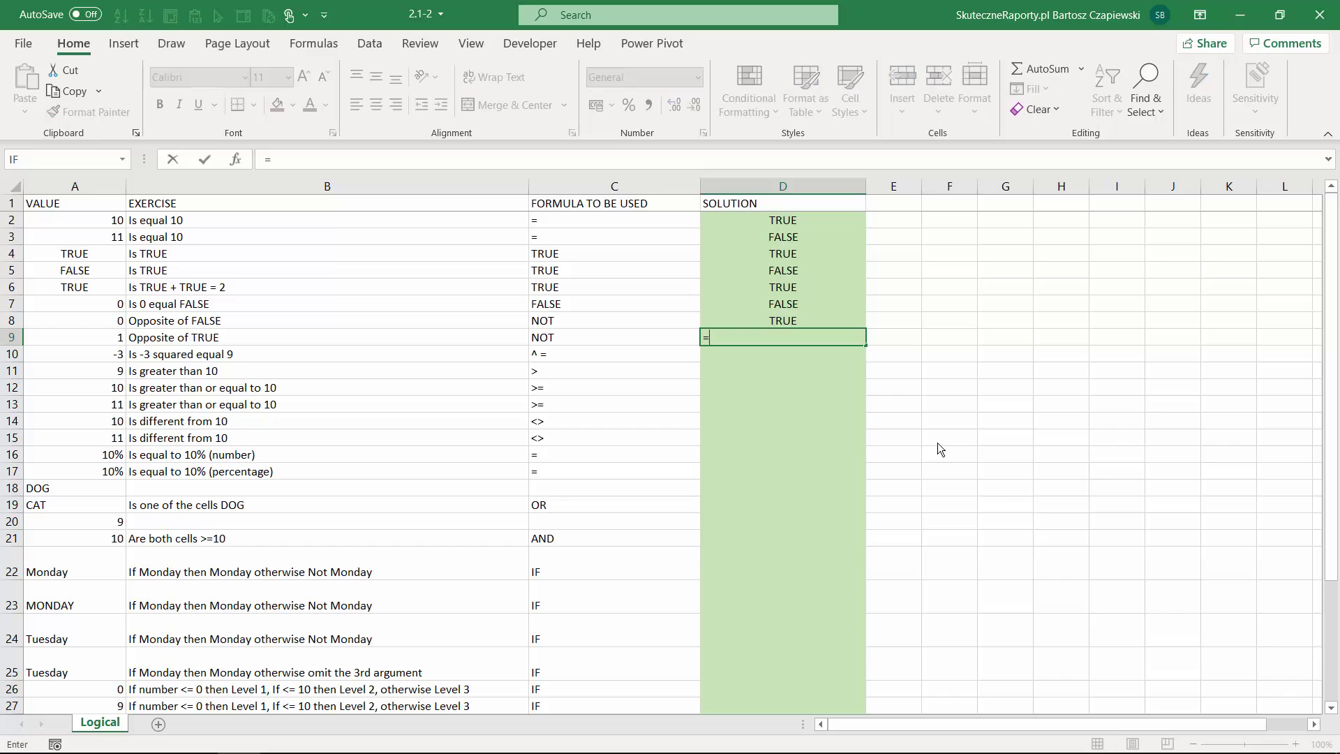
type("not")
key("Tab")
key("Left")
key("Left")
key("Left")
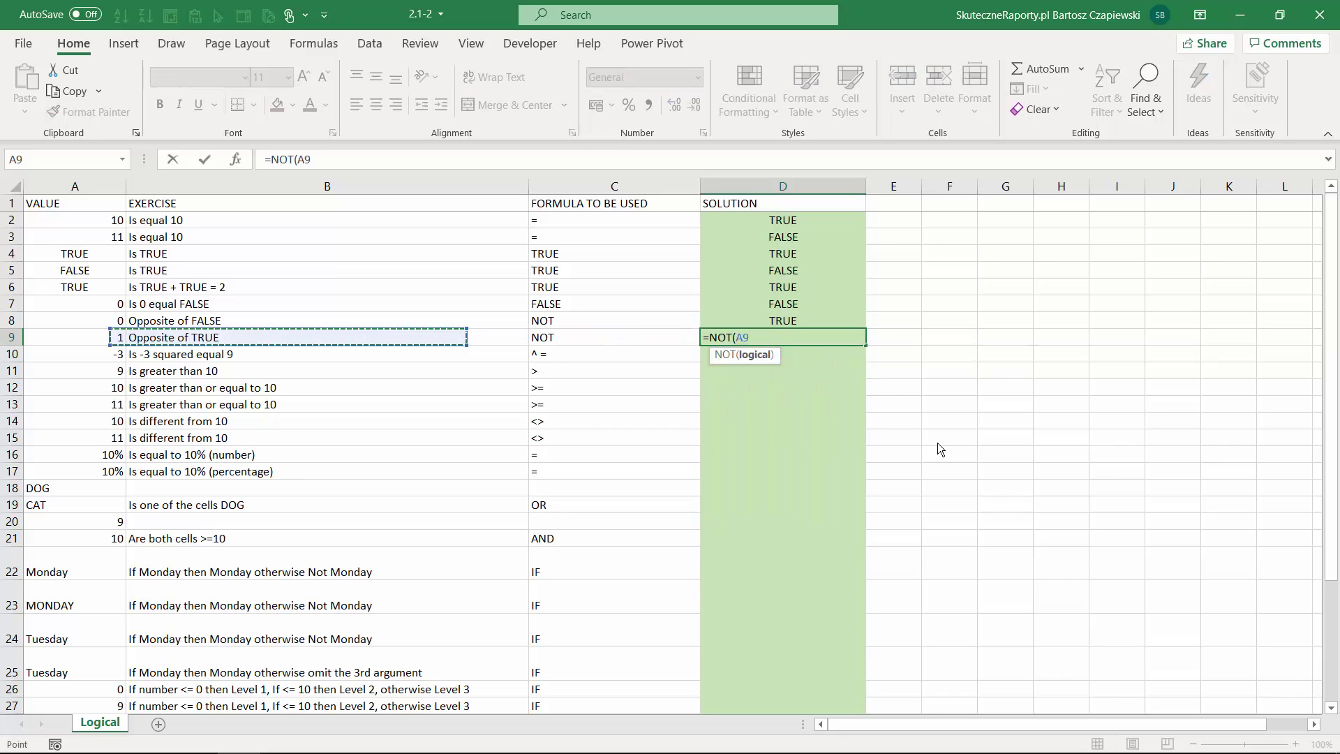
type(")")
key("Return")
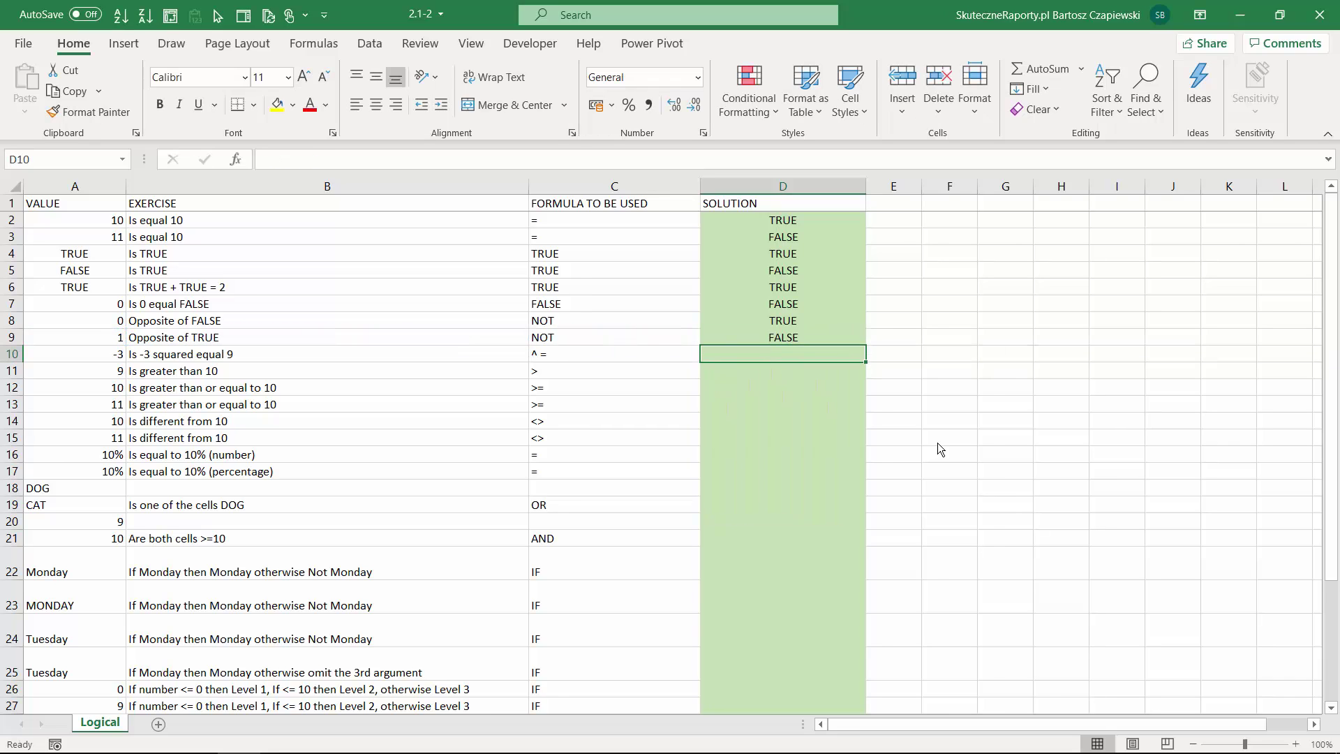
key("Up")
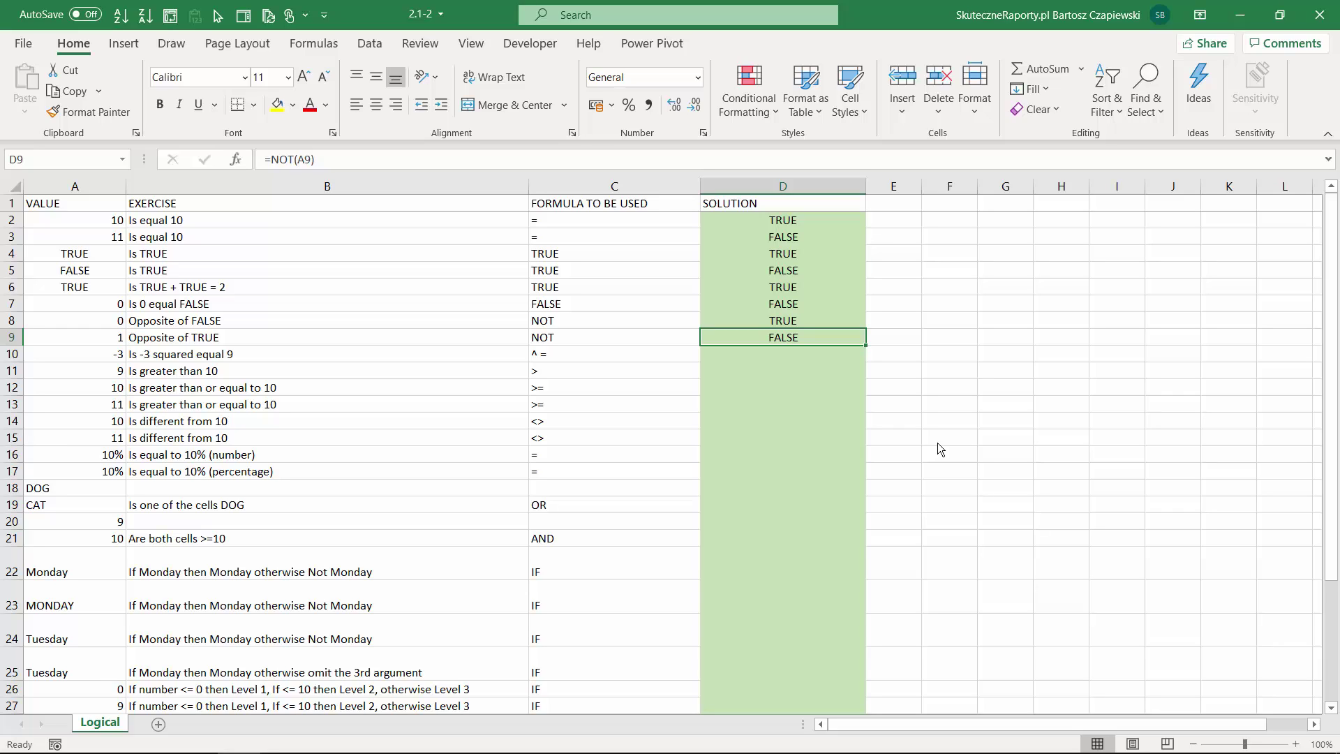
- Enter the formula =A10^2 in cell D10 to square the value in A10
key("Down")
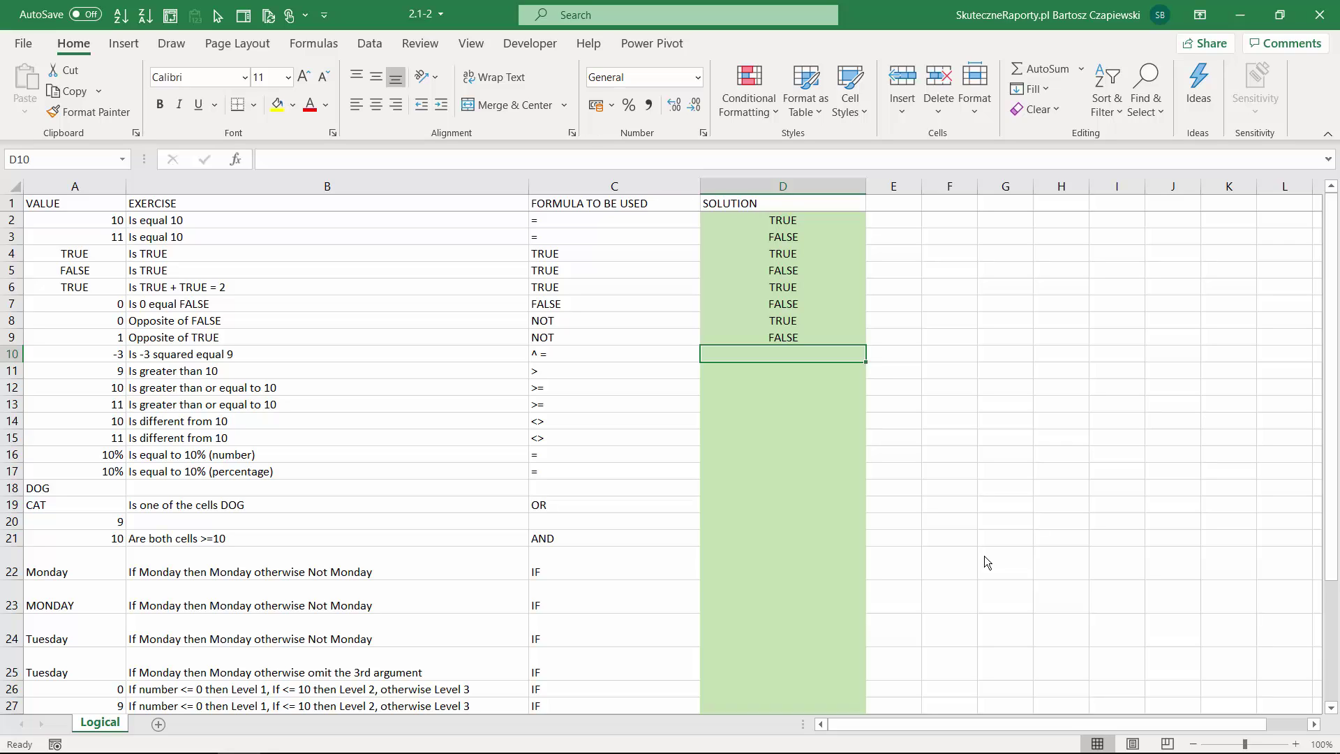
type("=")
left_click(105, 355)
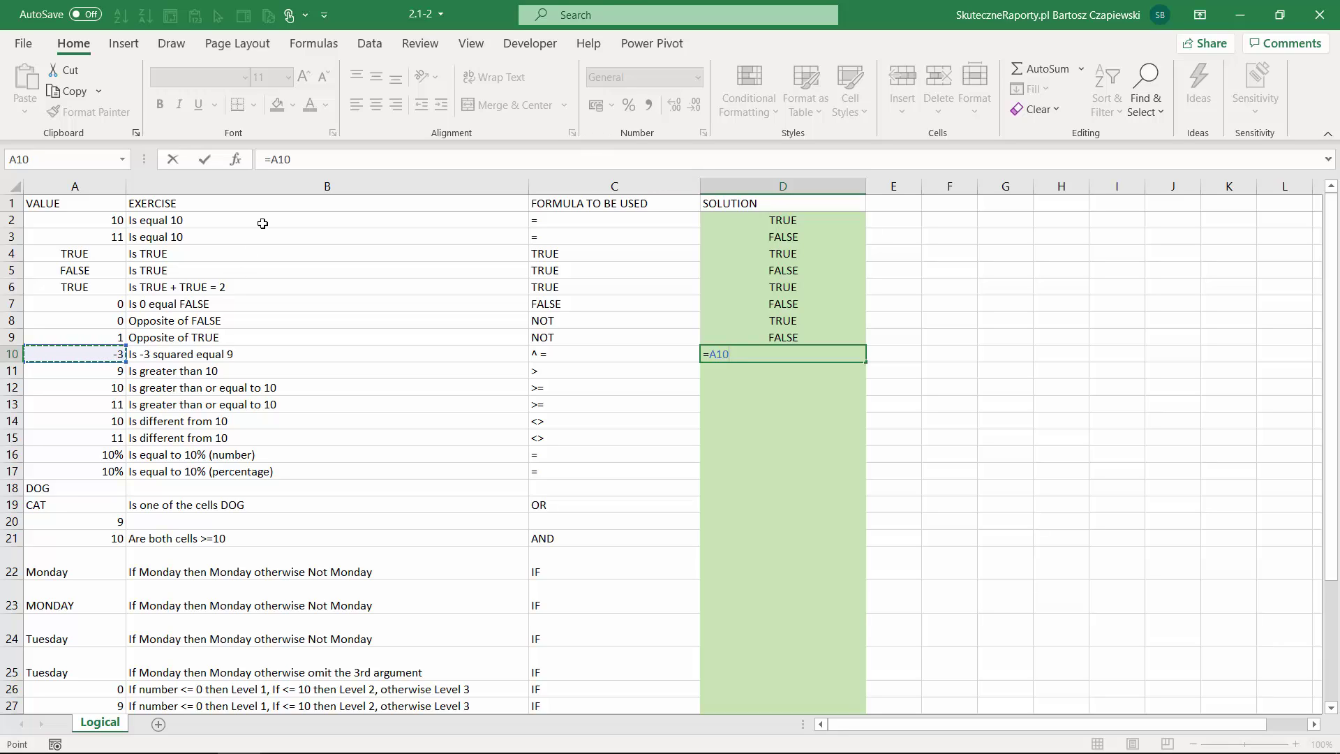
left_click(272, 159)
type("sq")
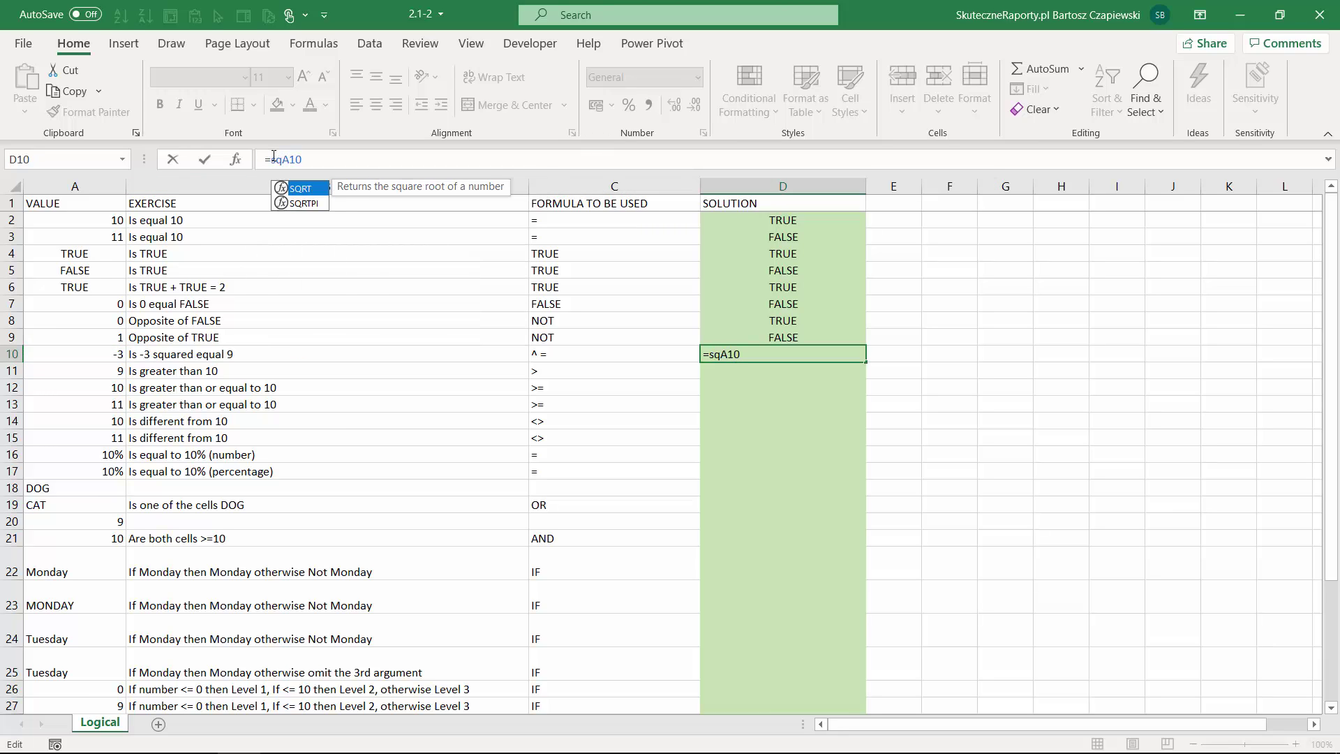
key("BackSpace")
key("BackSpace")
key("End")
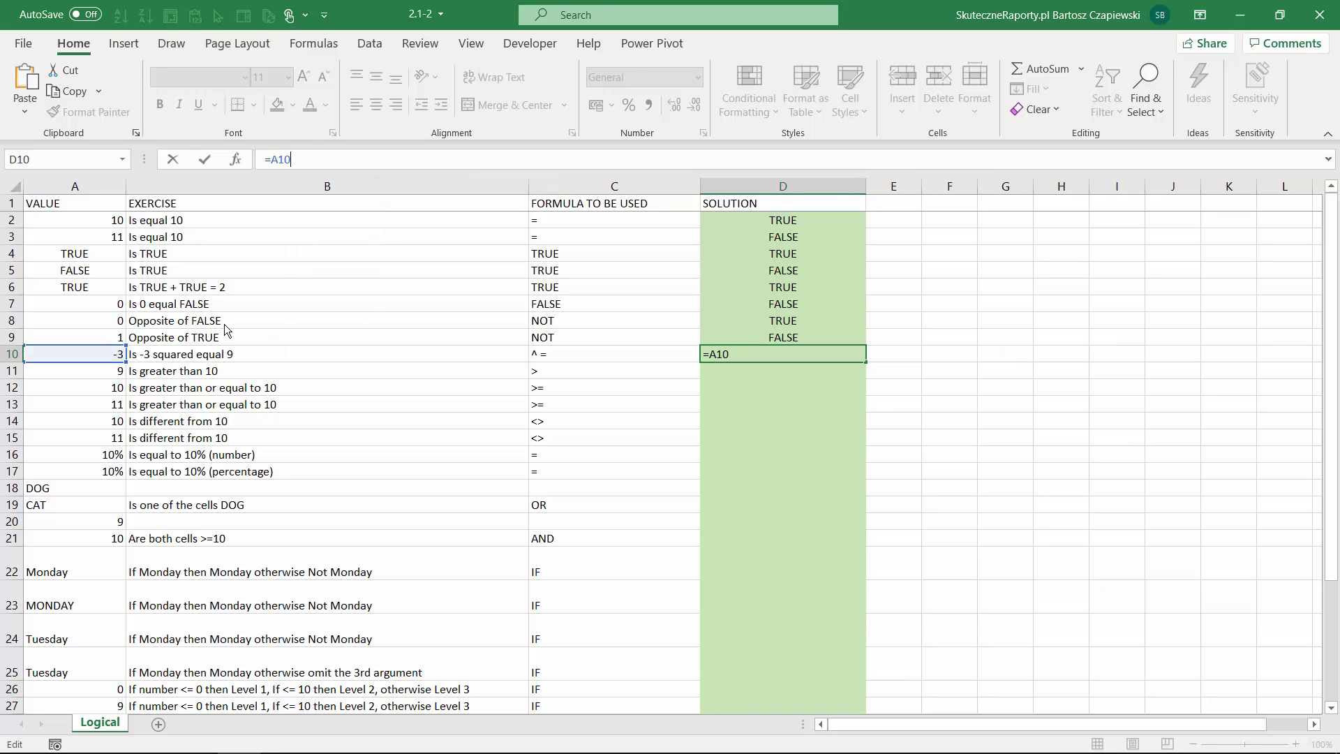
type("^2")
key("Return")
key("Up")
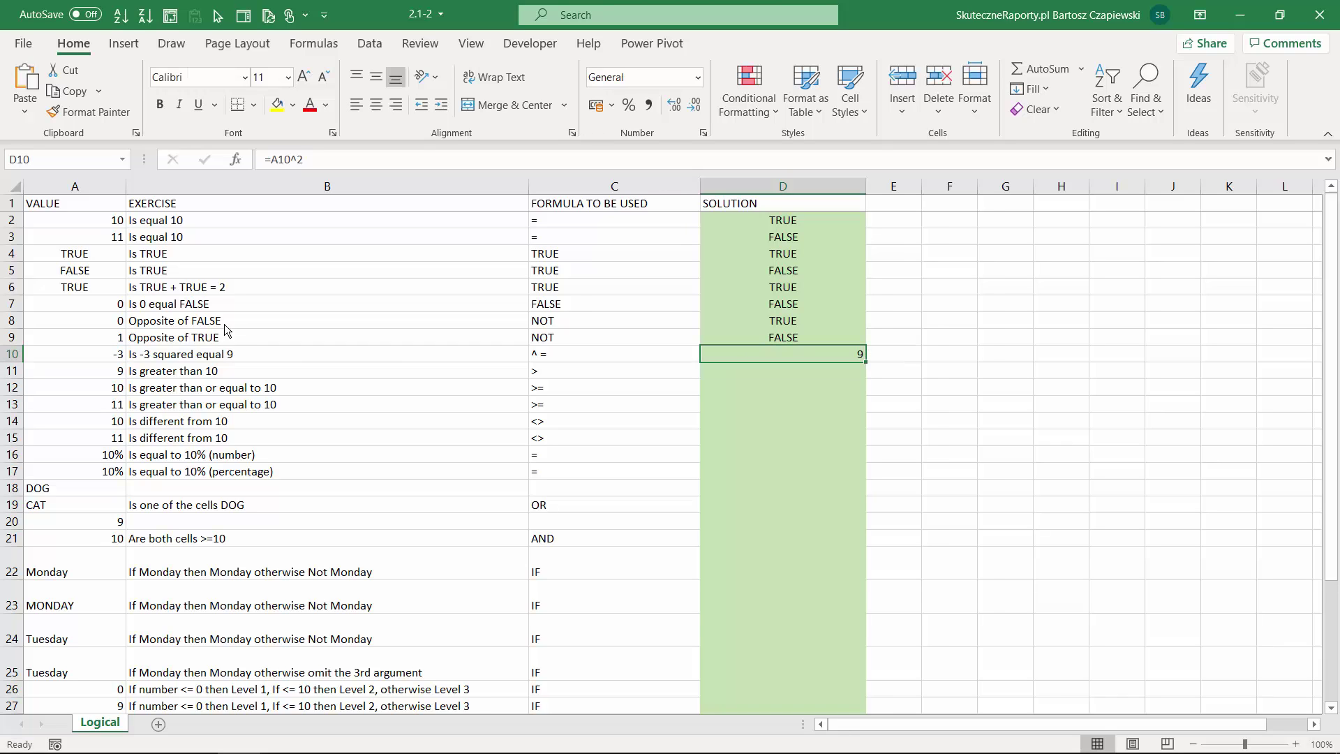
- Enter the test formula =-3^2 in cell F10 to try squaring a negative number directly
key("Right")
key("Right")
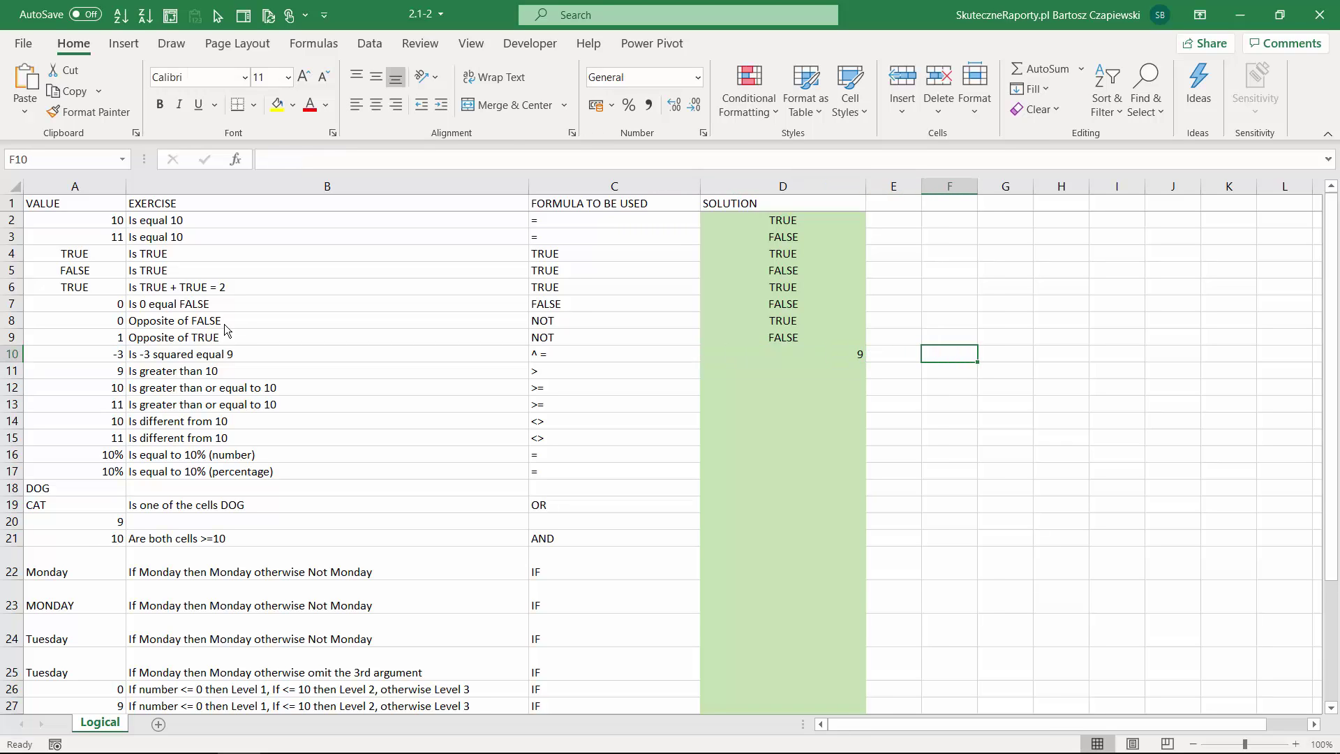
type("=-3^2")
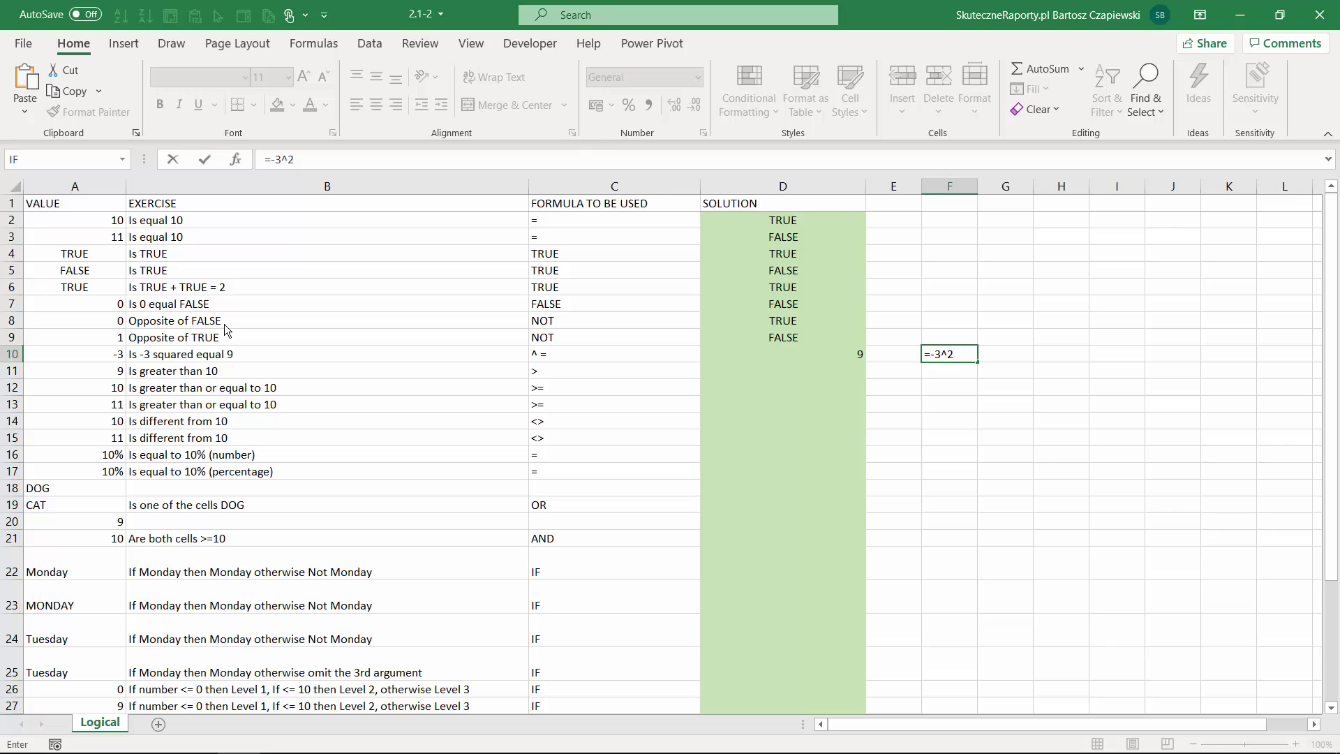
key("Return")
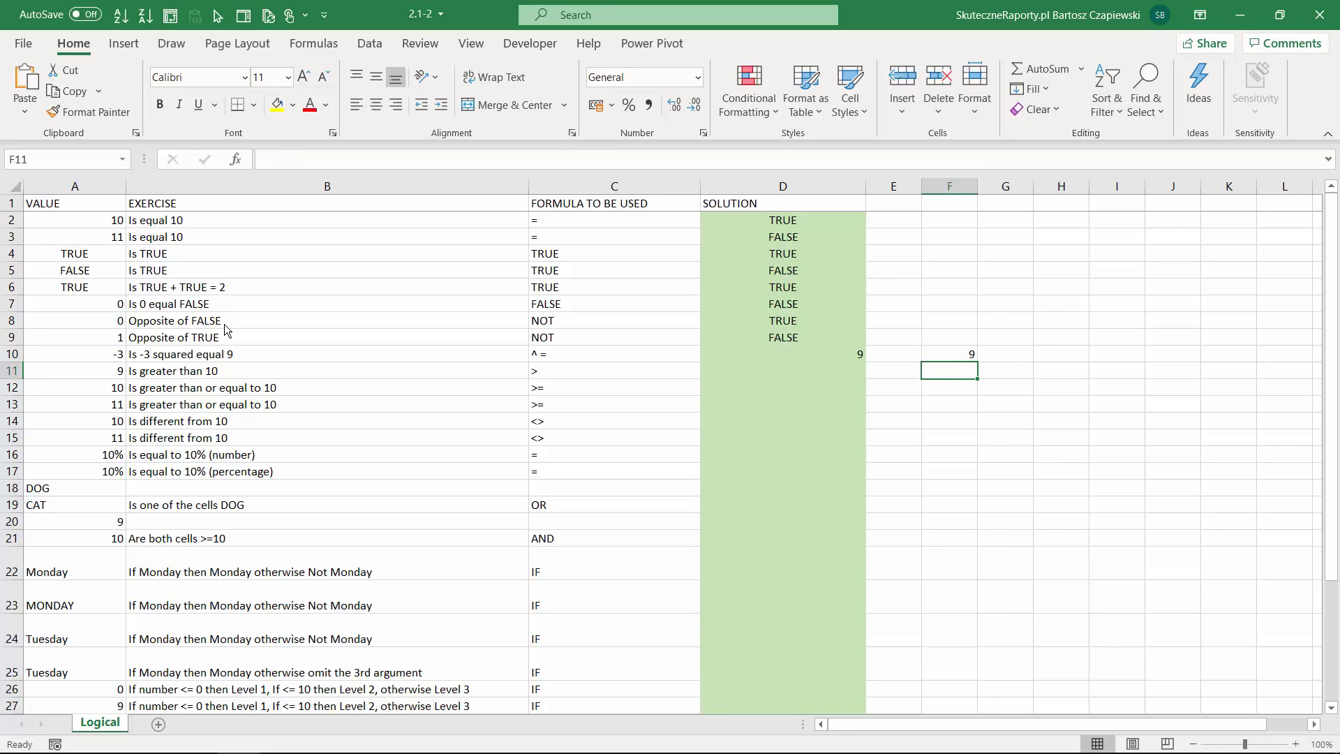
- Enclose -3 in parentheses in the F10 test formula so it reads =(-3)^2
key("Up")
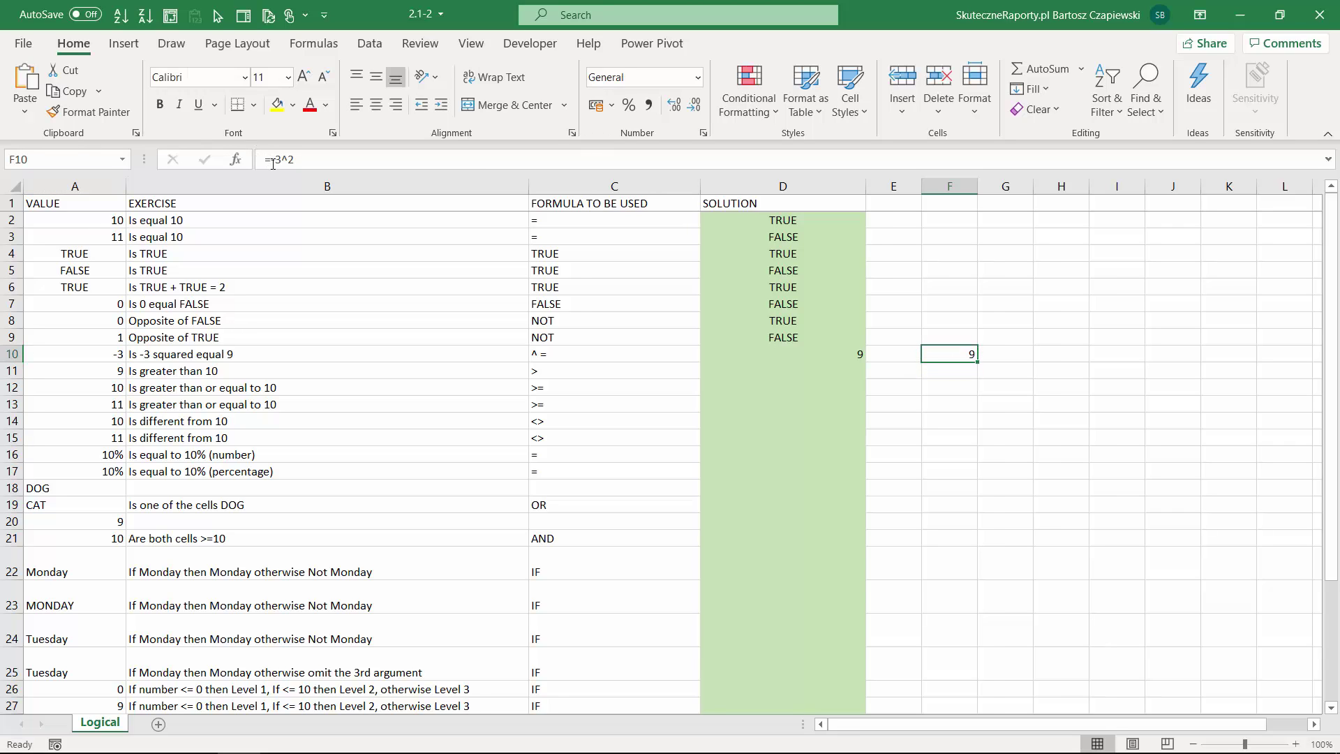
left_click(273, 162)
type("(")
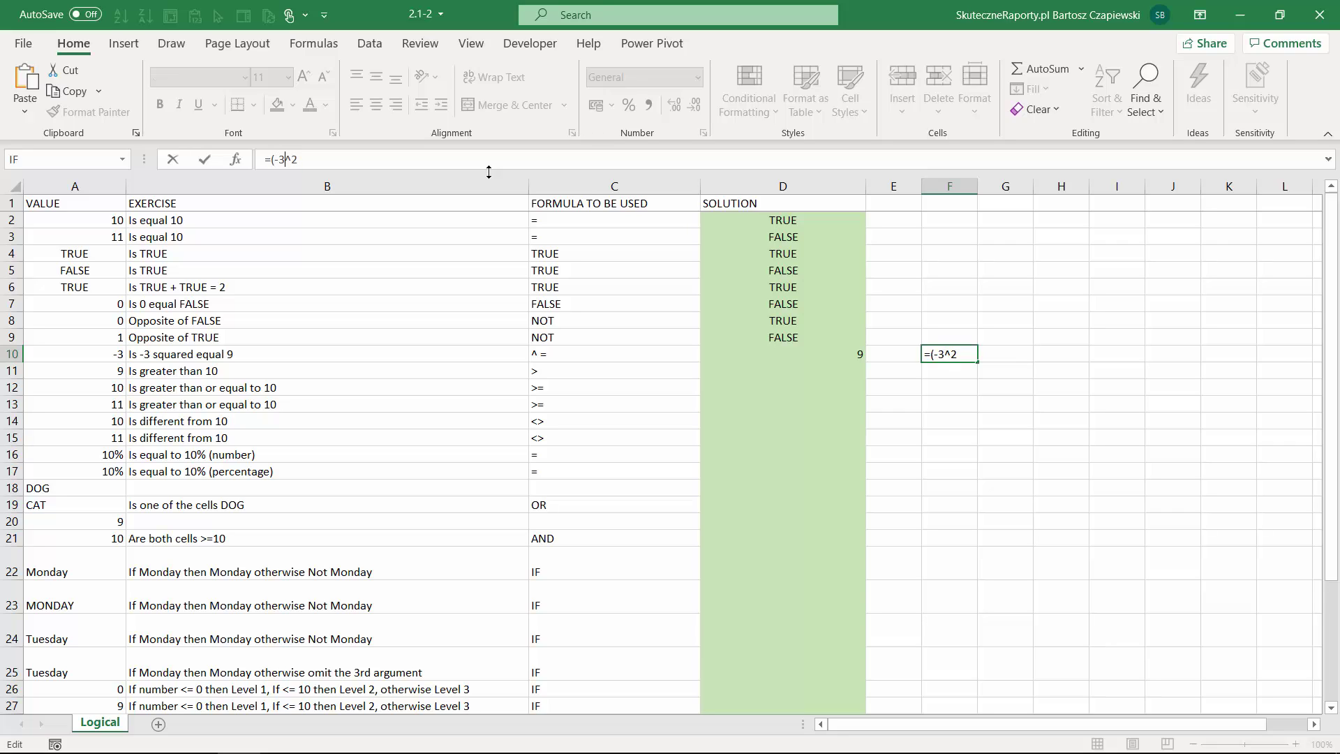
key("Right")
key("Right")
type(")")
key("ctrl+Return")
- Enter the test formula =-(3^2) in cell G10 to try negating the square of 3
key("Right")
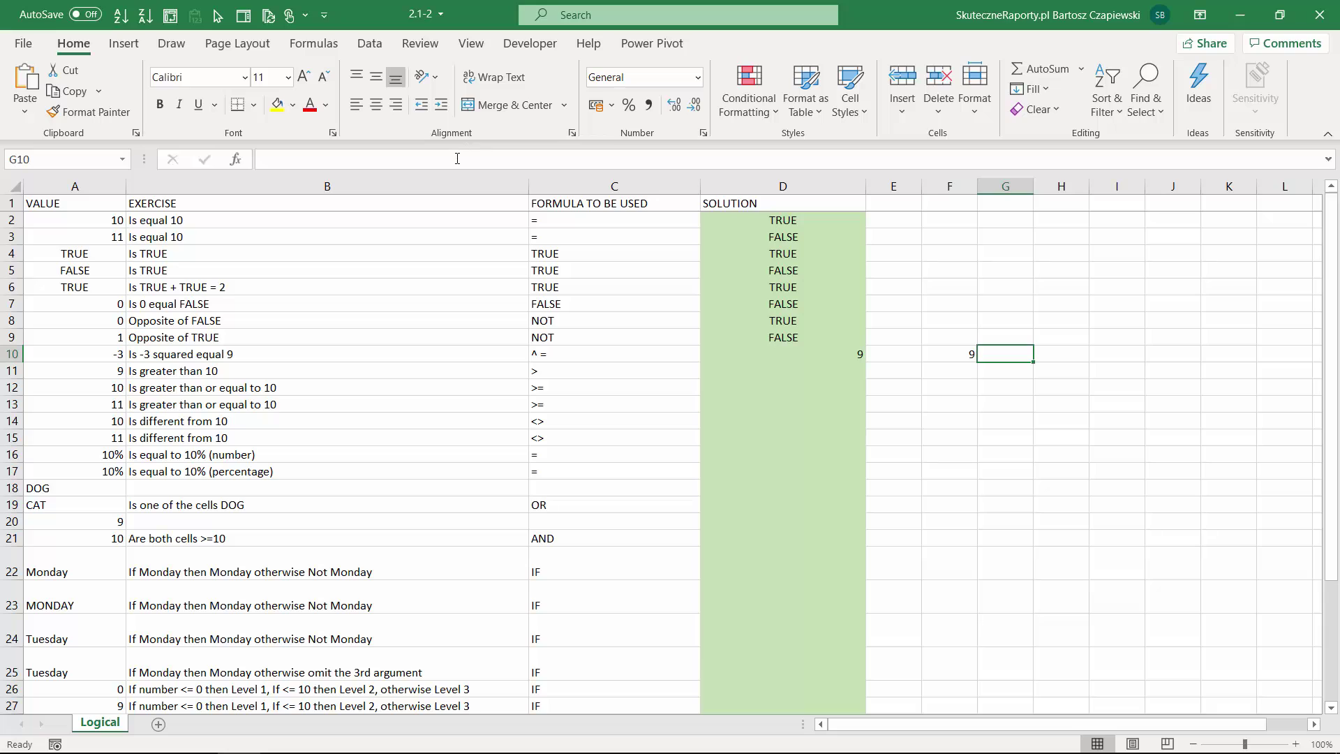
type("=-")
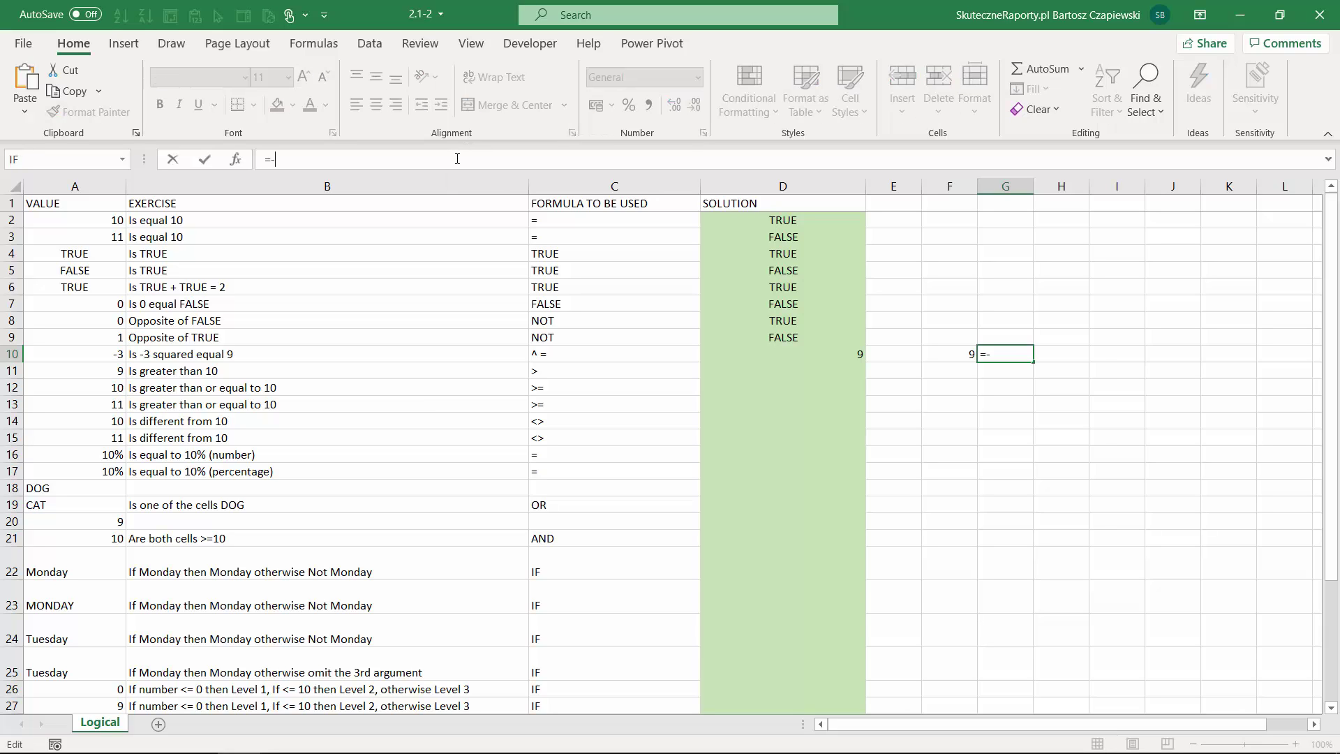
type("(3^2)")
key("Return")
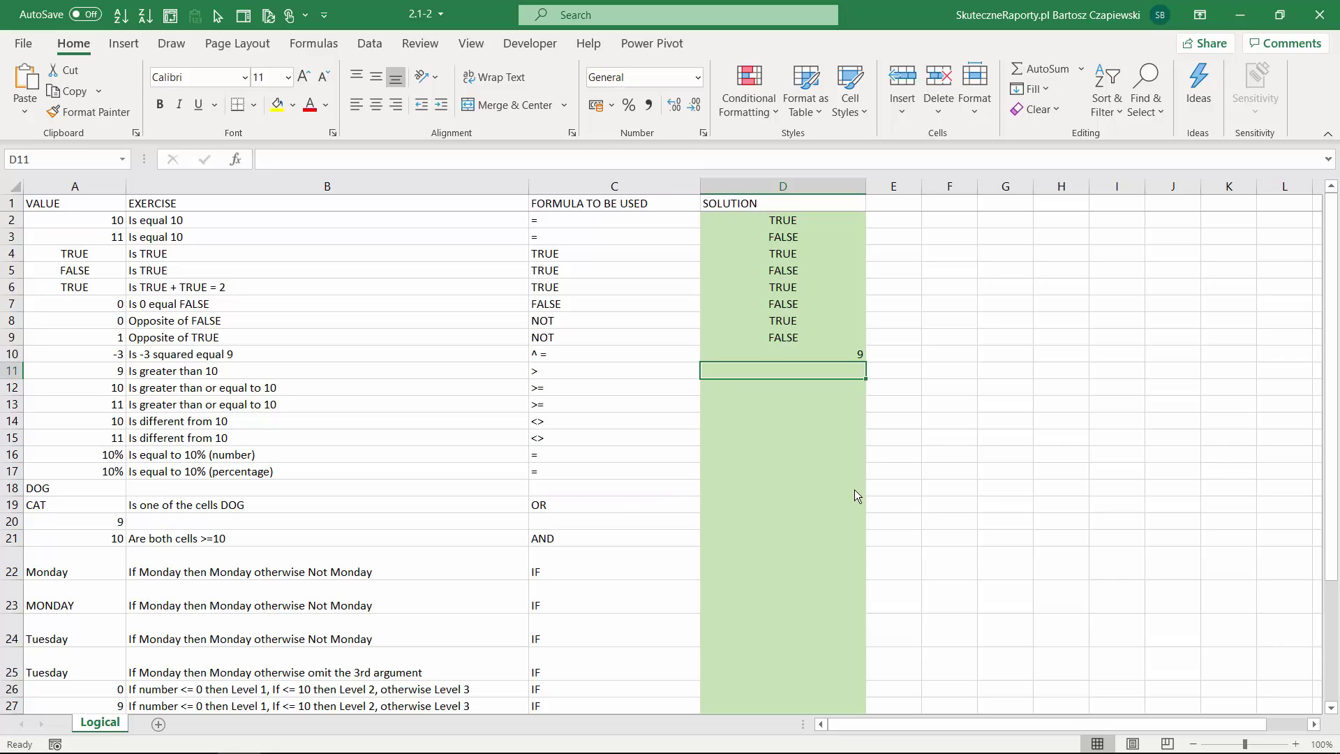
- Enter the formula =A11>10 in cell D11 to check whether A11 is greater than 10
type("=")
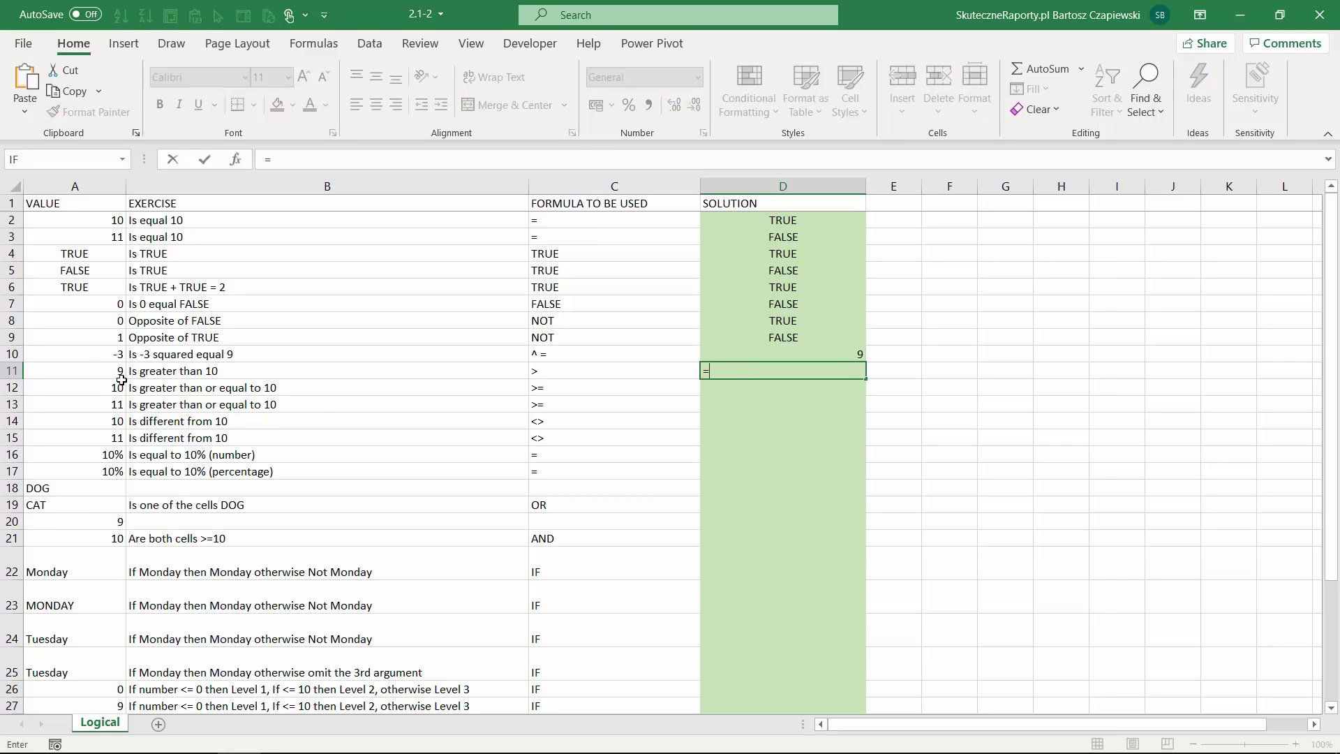
left_click(95, 373)
type(">10")
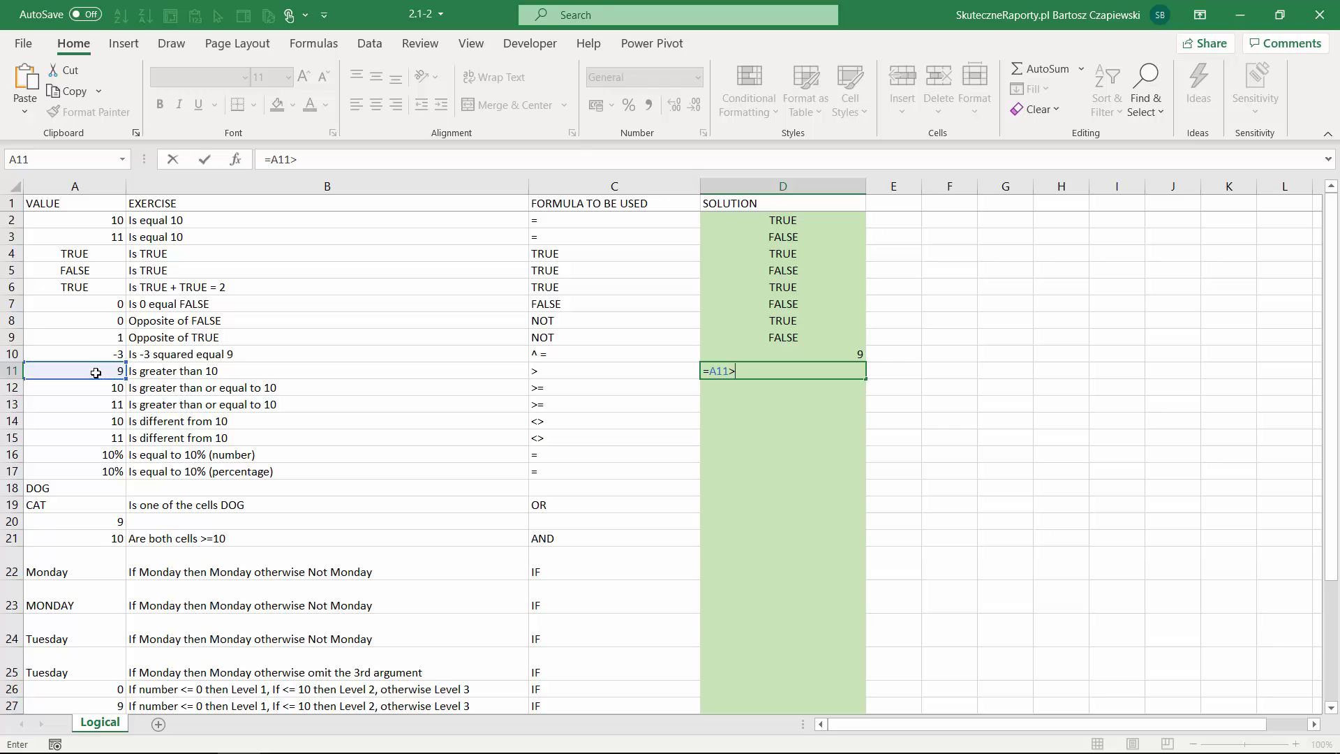
key("Return")
- Enter the formula =A12>=10 in cell D12 and copy it down to D13
type("=")
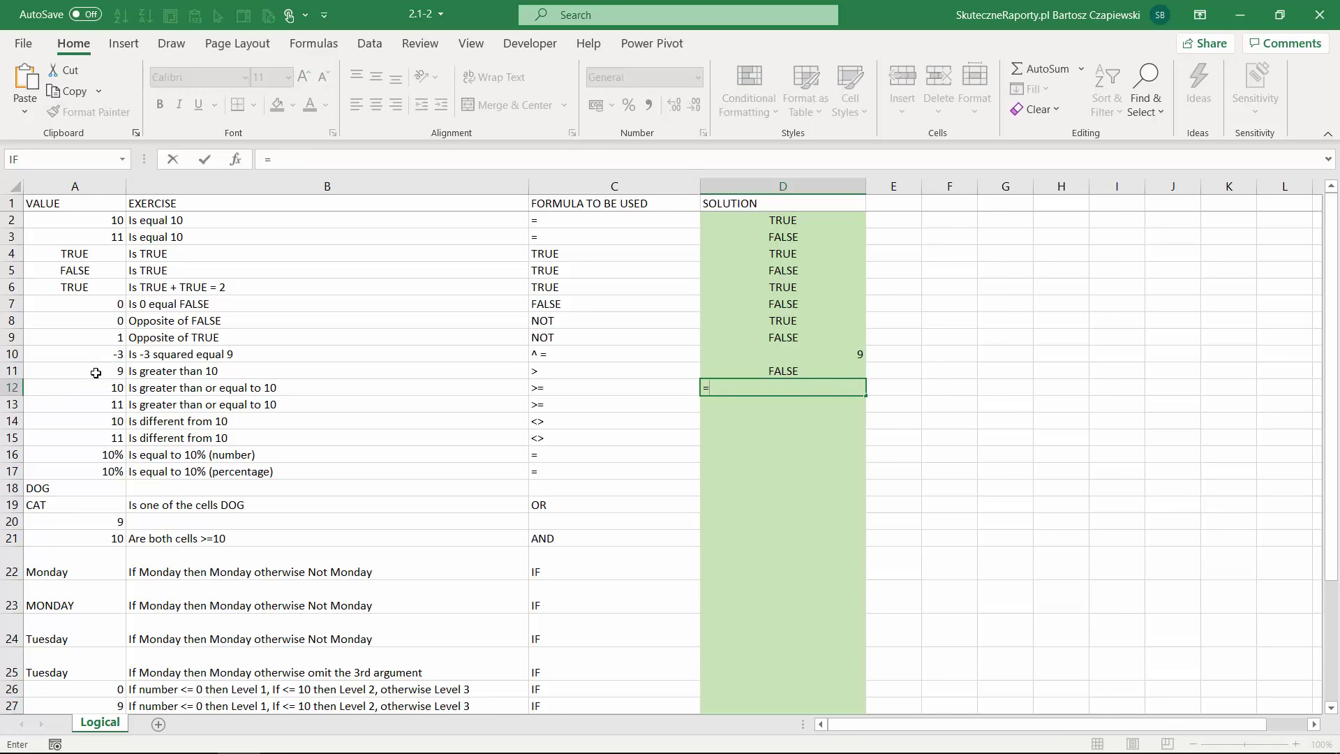
left_click(102, 388)
type(">")
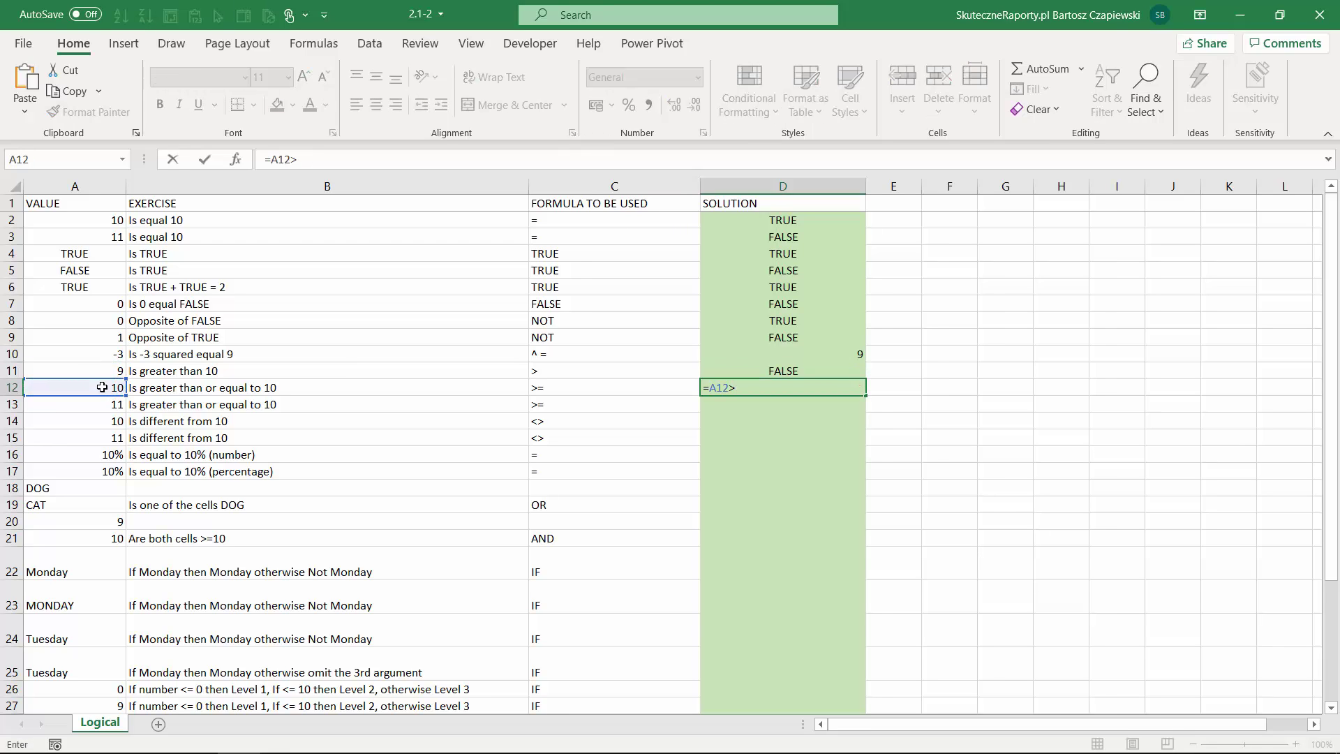
type("=10")
key("Return")
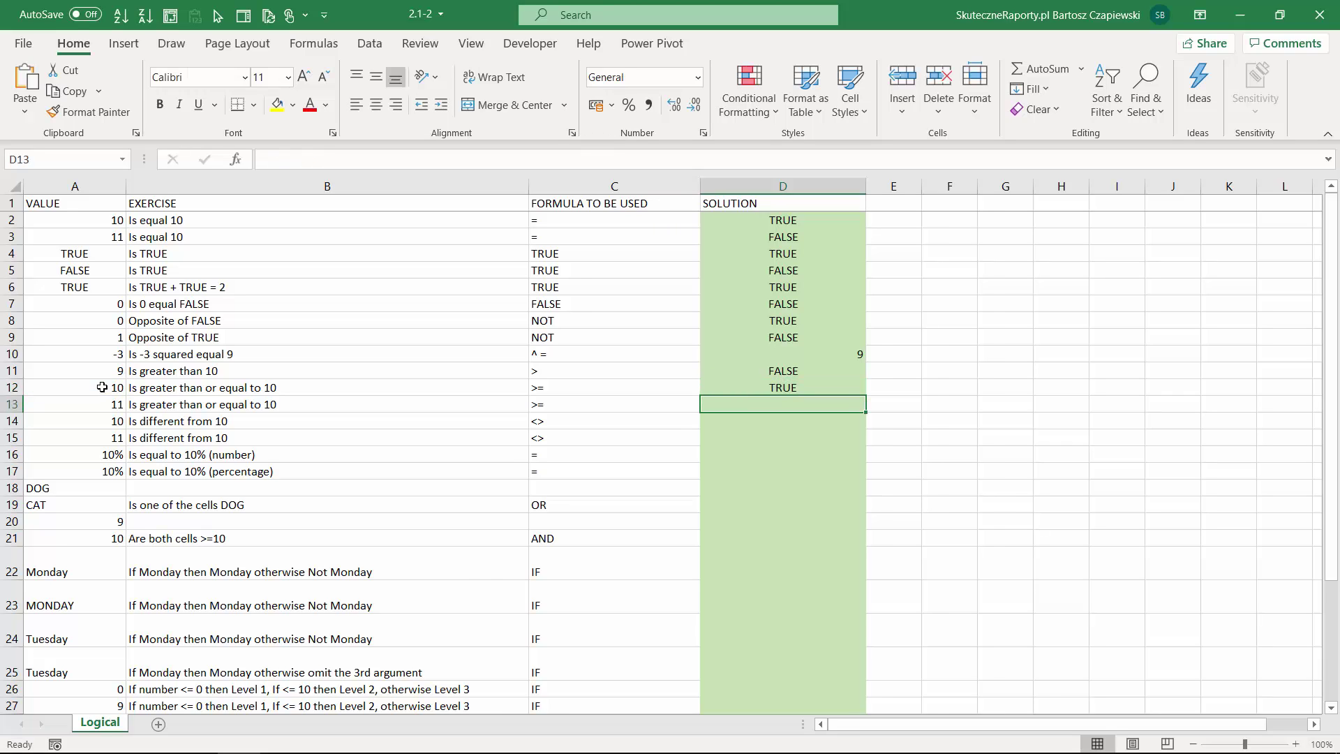
key("ctrl+d")
- Enter the formula =A14<>10 in cell D14 and copy it down to D15
key("Down")
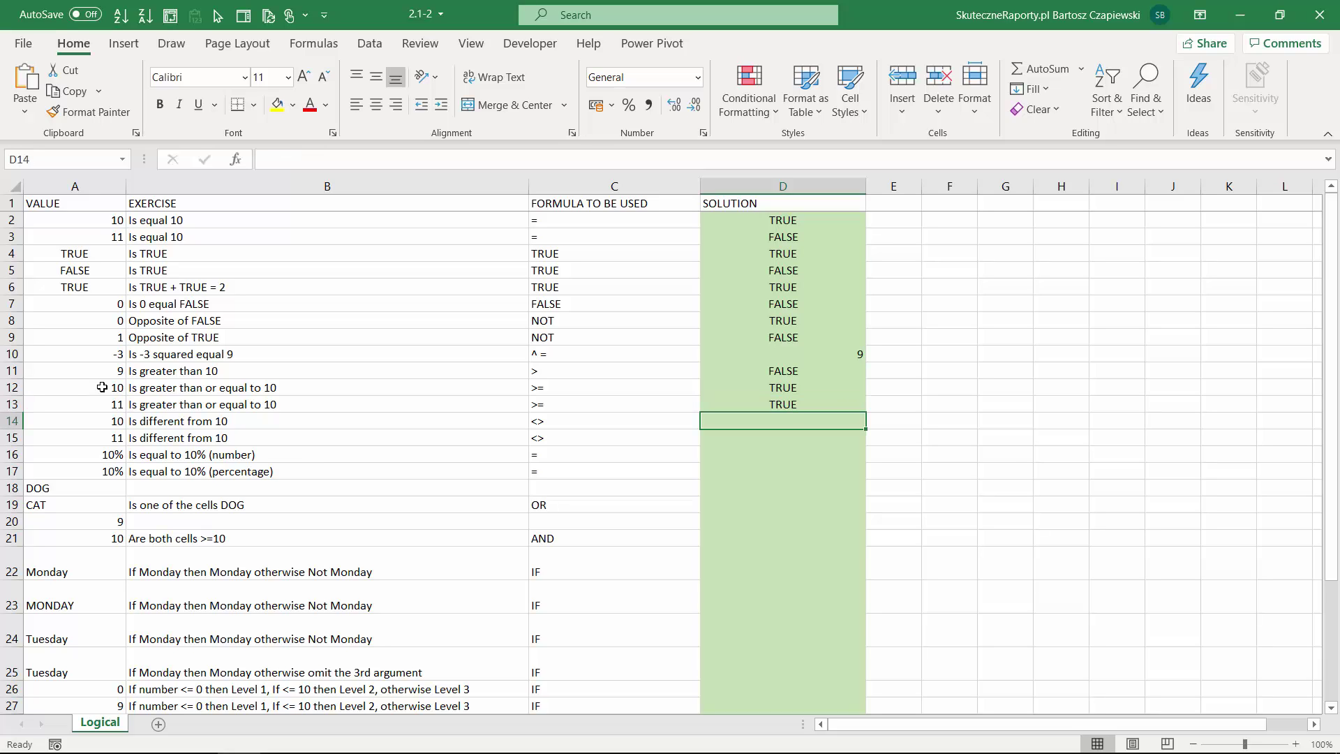
type("=")
key("Left")
key("Left")
key("Left")
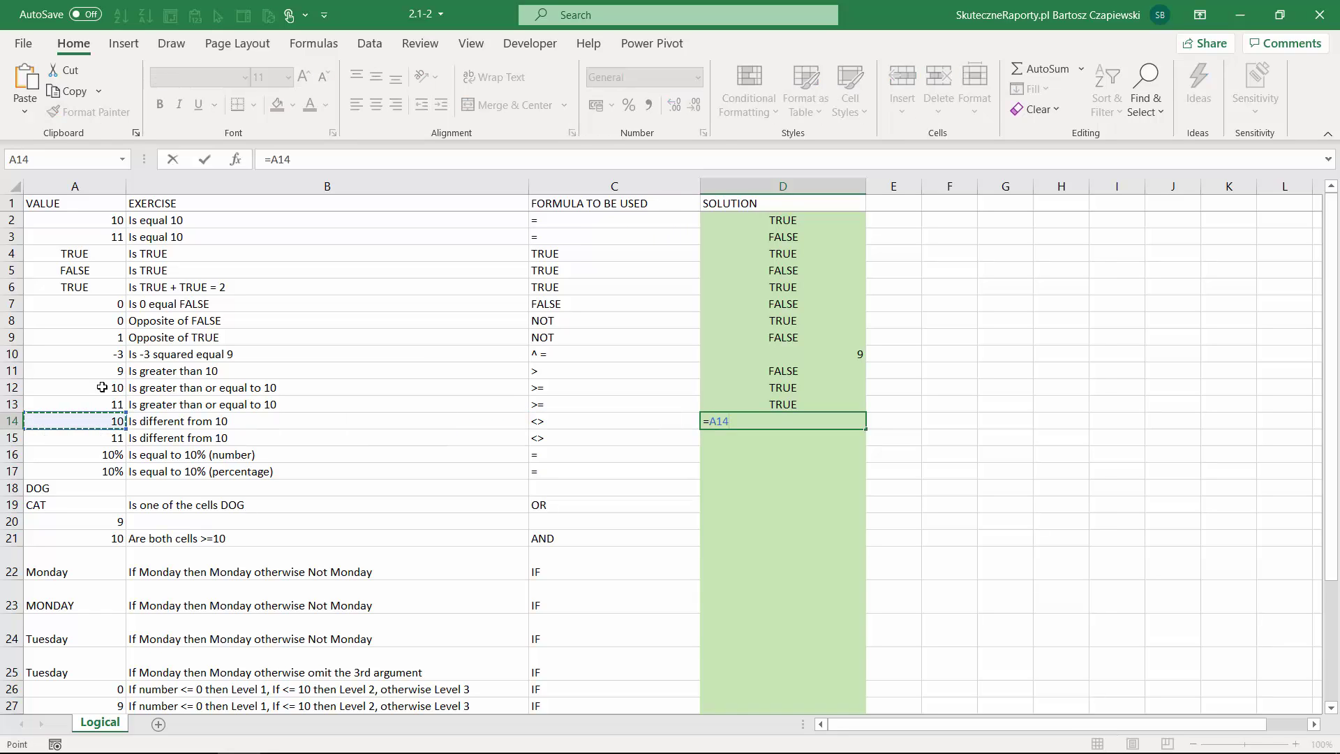
type("<>10")
key("Return")
key("ctrl+d")
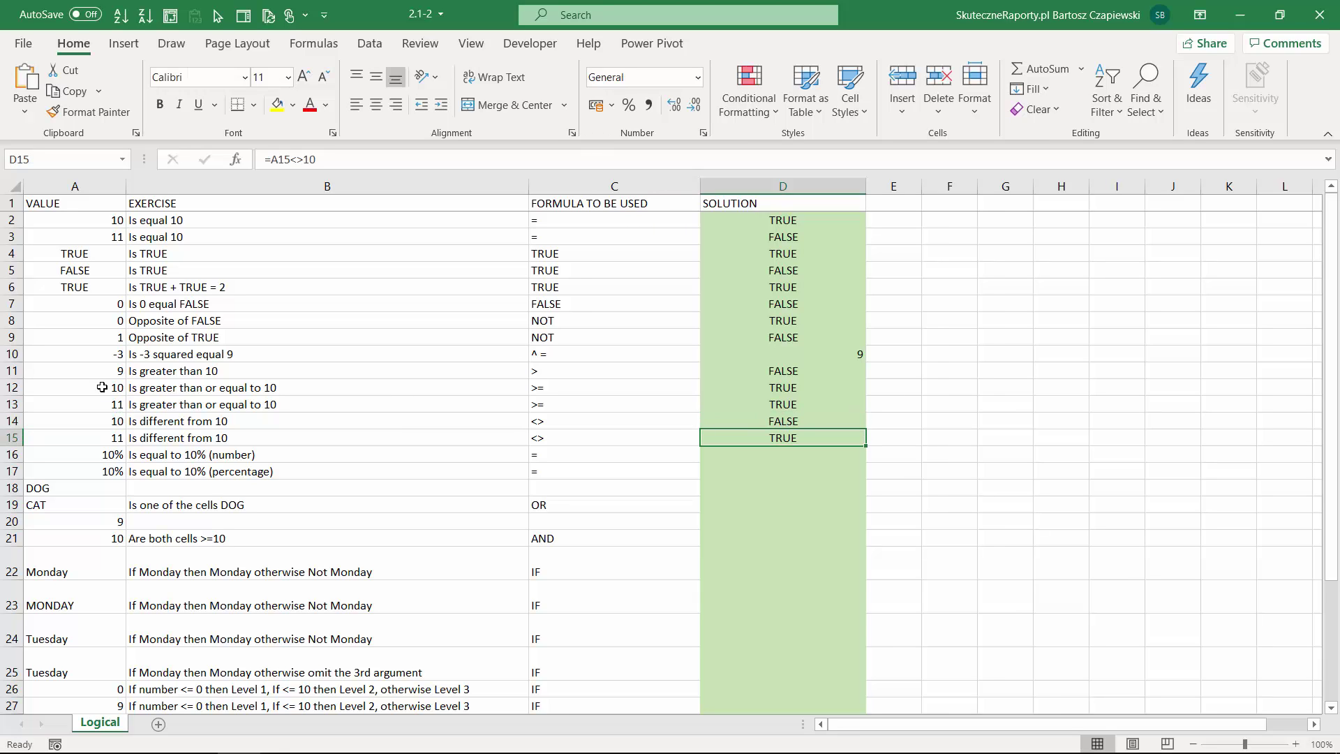
- Enter the formula =A16=0,1 in cell D16 to compare A16 with 10% written as a number
key("Down")
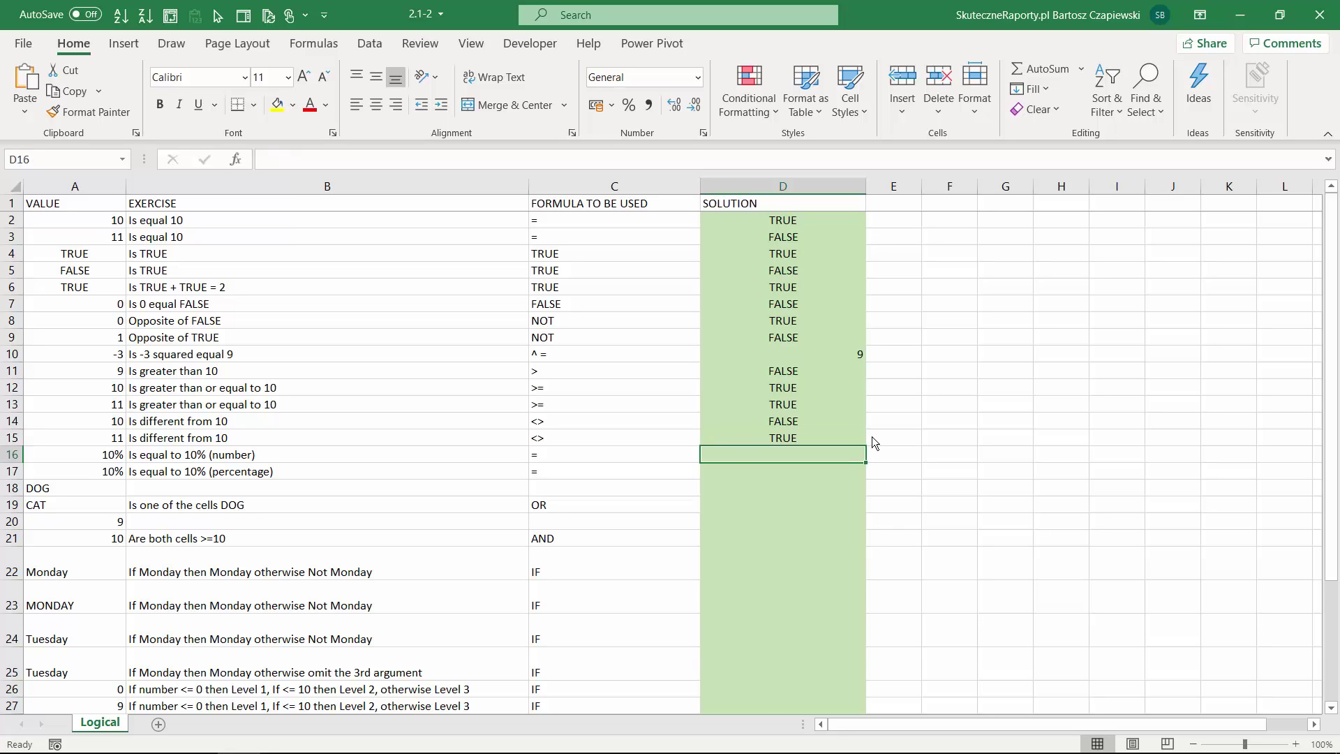
type("=")
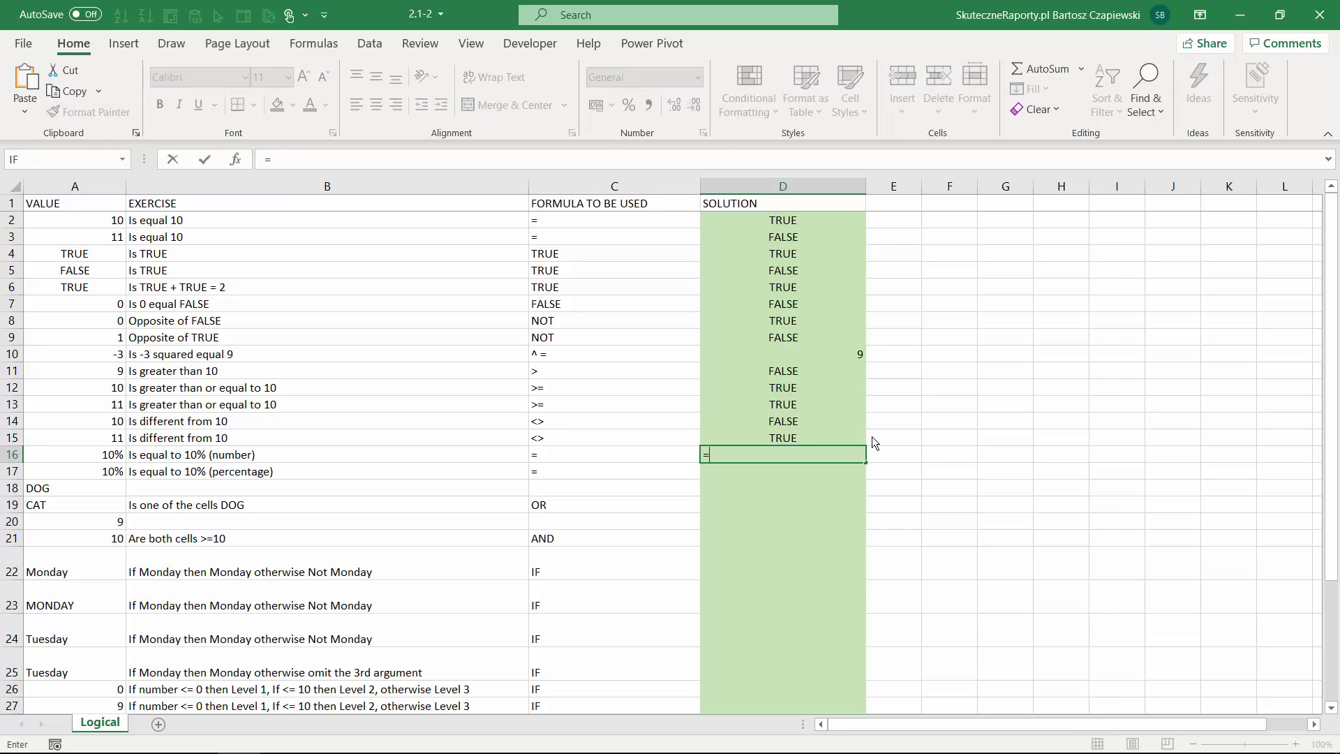
key("Left")
key("Left")
key("Left")
type("=")
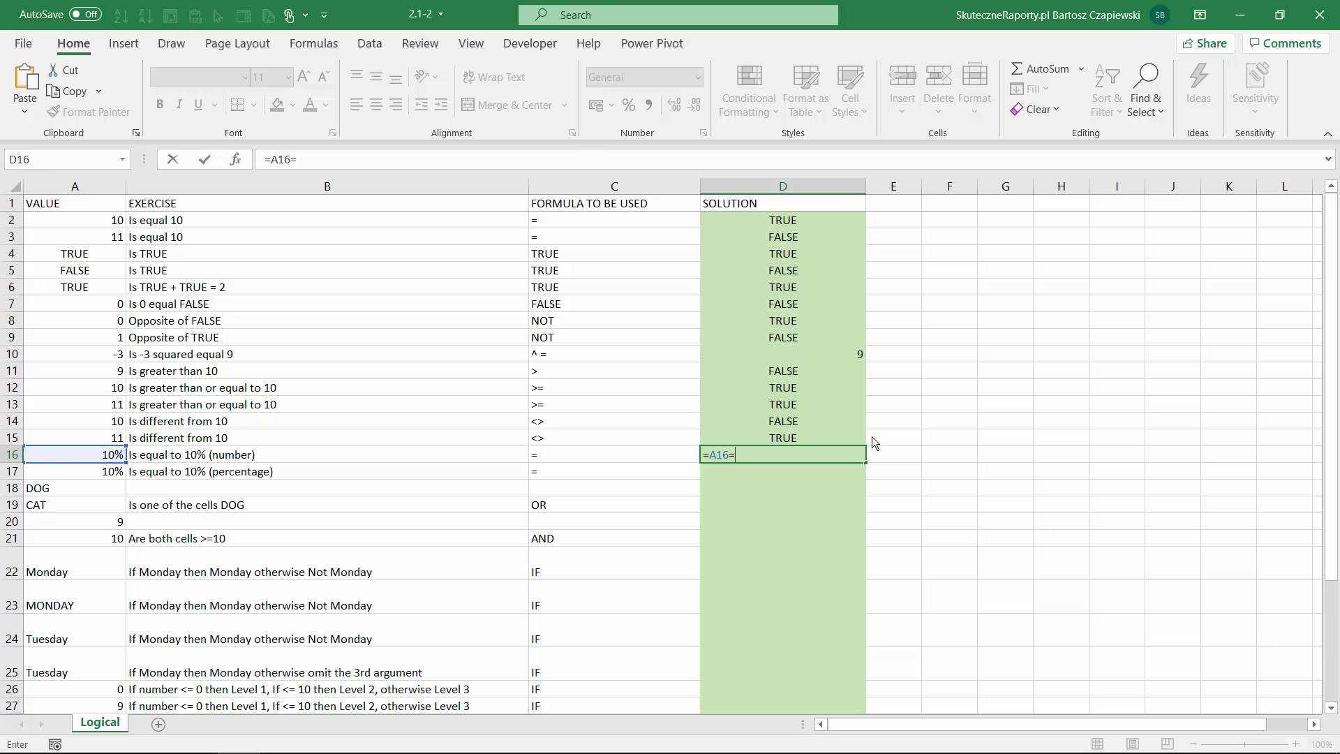
type("0,1")
key("Return")
- Enter the formula =A17=10% in cell D17 to compare A17 with 10% written as a percentage
type("=")
key("Left")
key("Left")
key("Left")
type("=10")
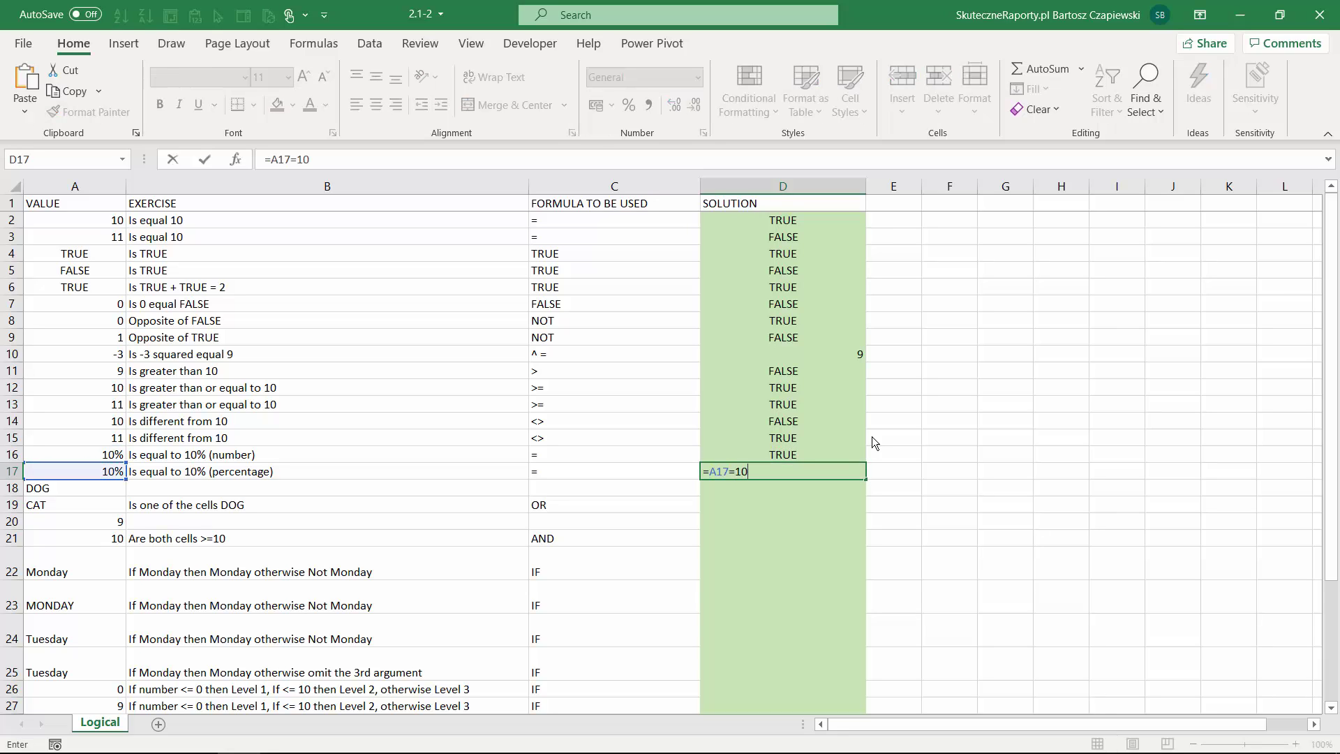
type("%")
key("Return")
- Enter the formula =OR(A18="DOG";A19="DOG") in cell D19 to check whether either cell contains DOG
key("Return")
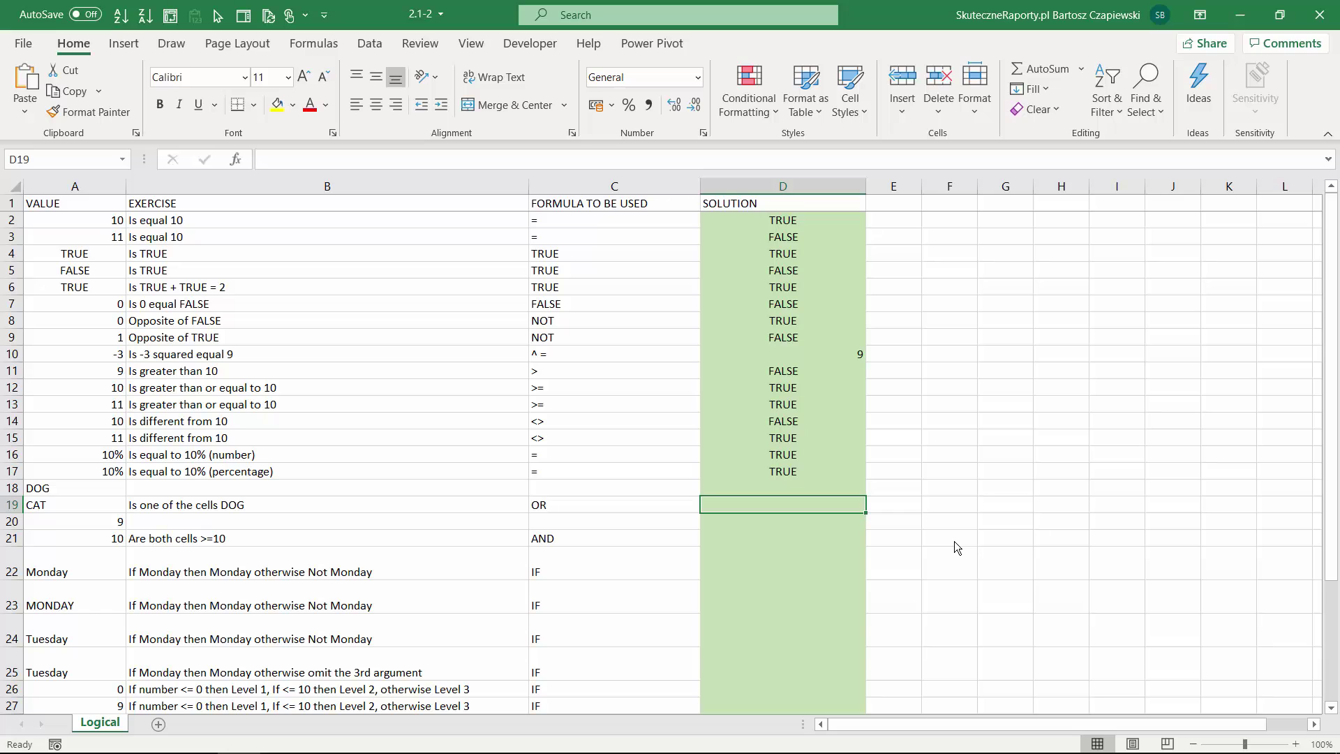
type("=or")
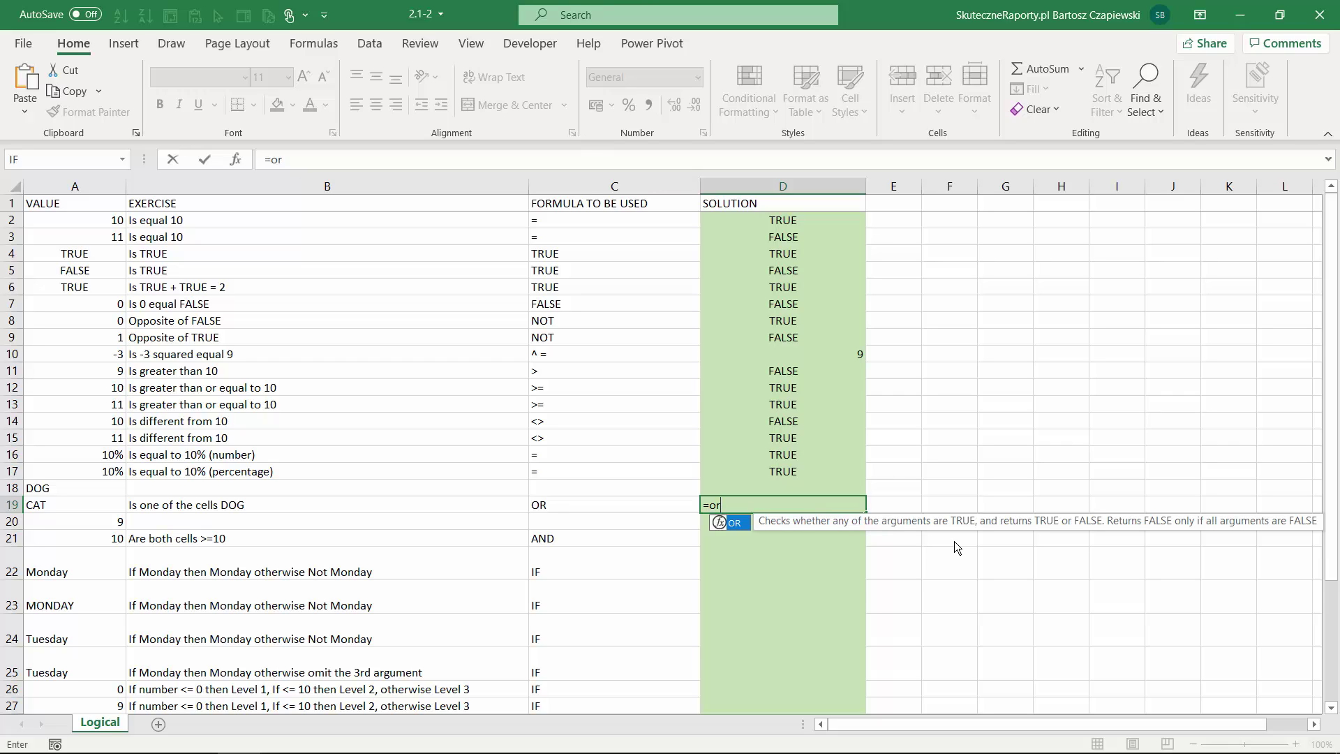
key("Tab")
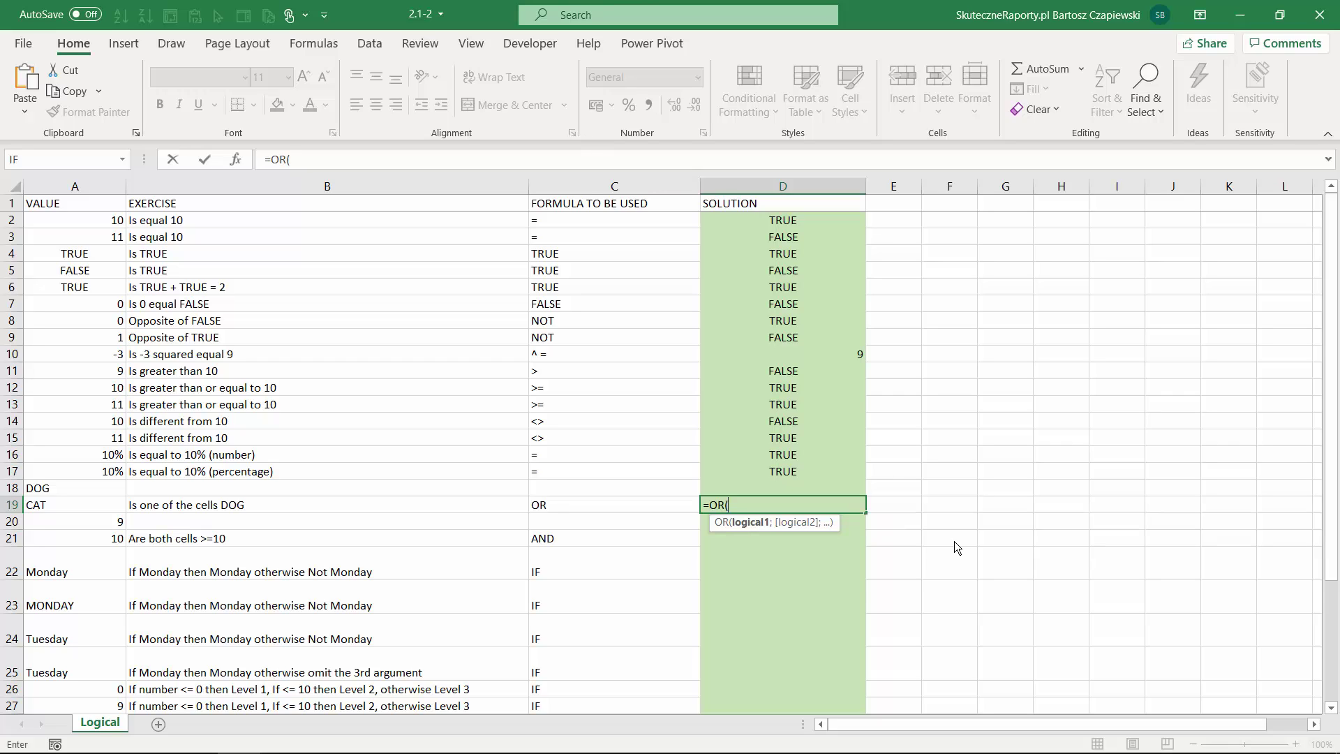
left_click(84, 488)
type("=")
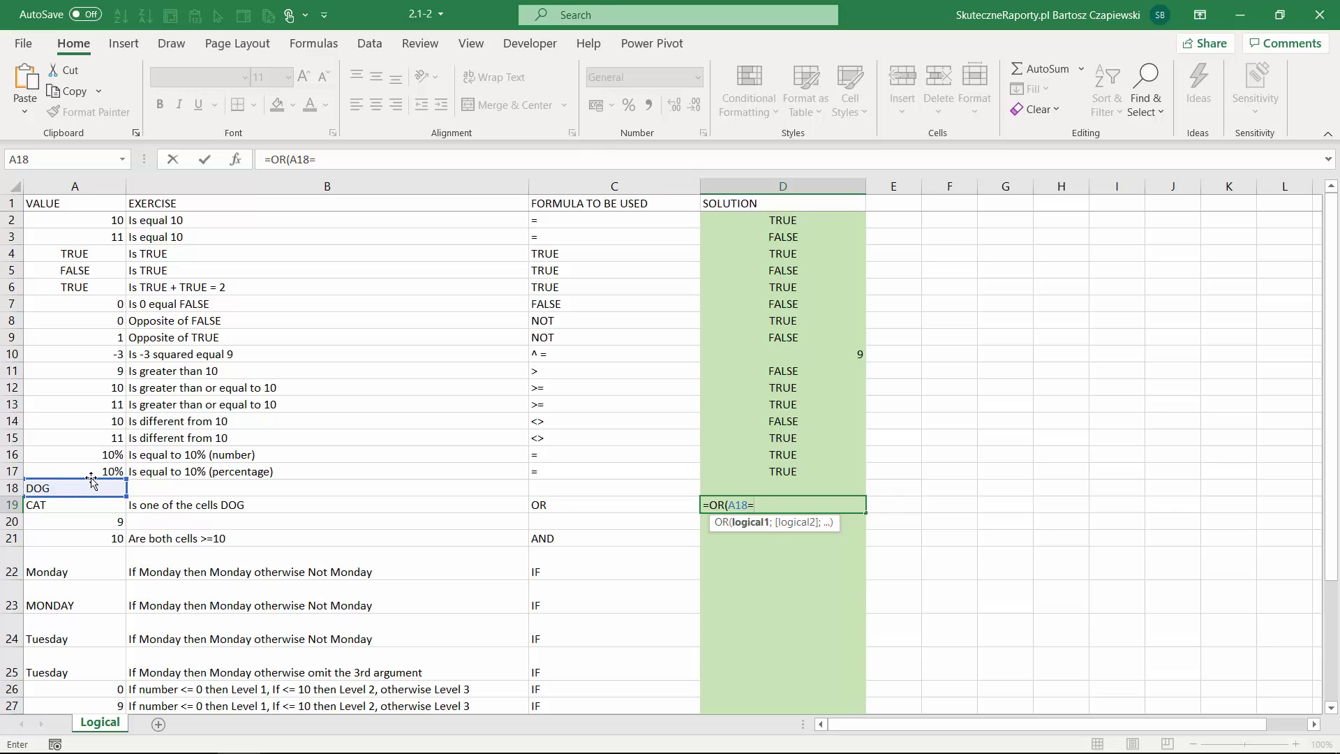
type("\"DOG")
type("\";")
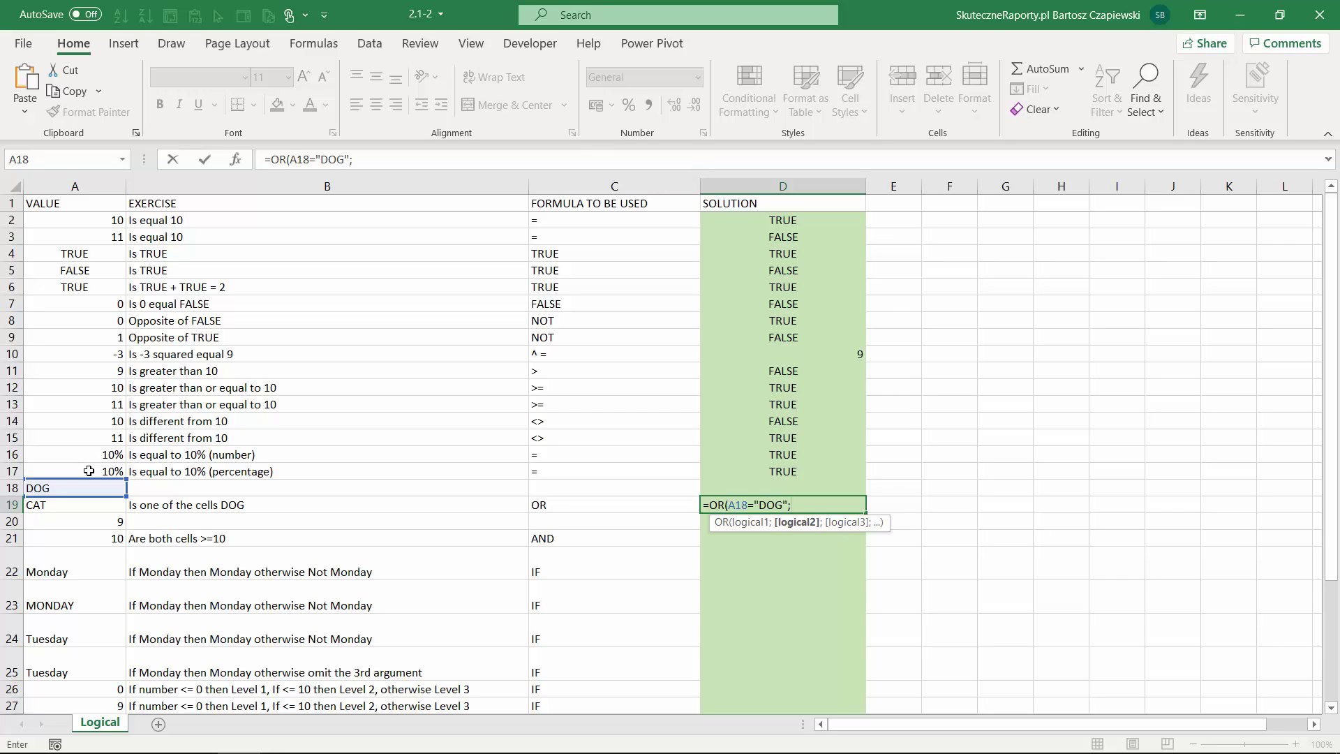
left_click(71, 503)
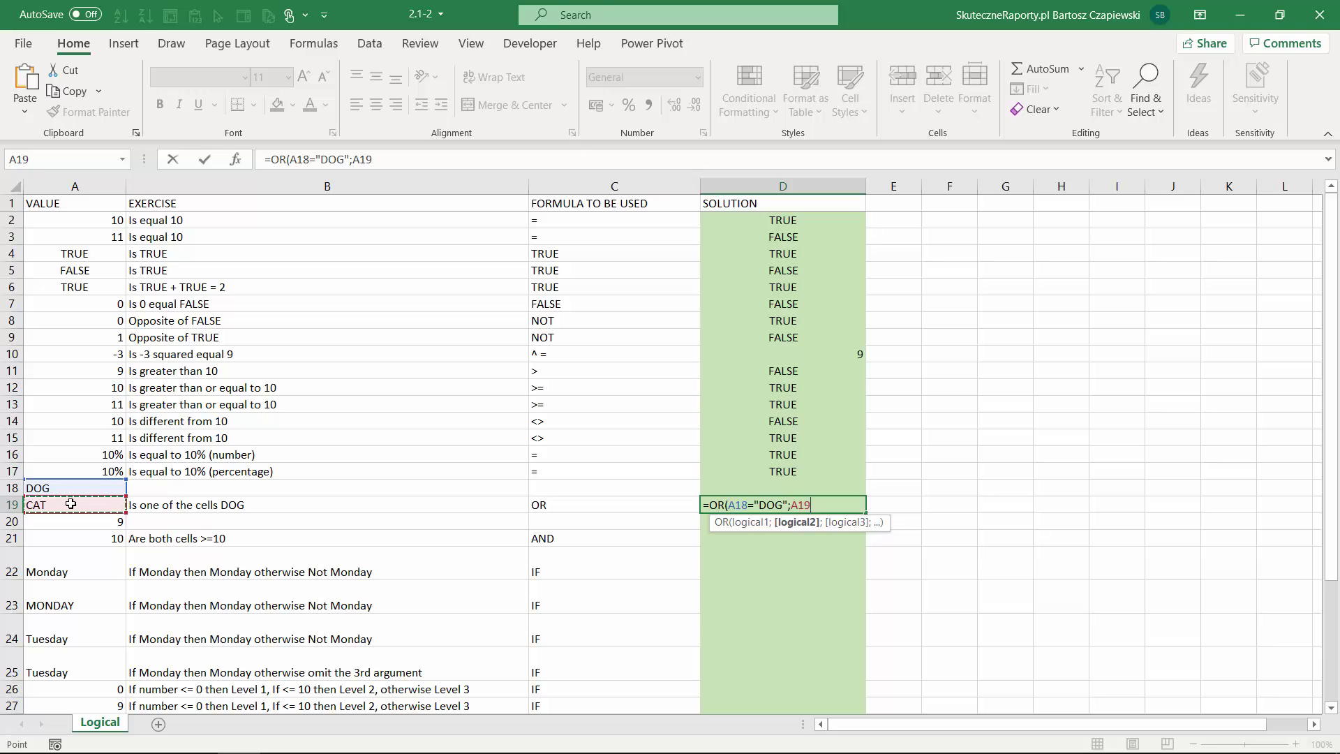
type("=\"DOG\"")
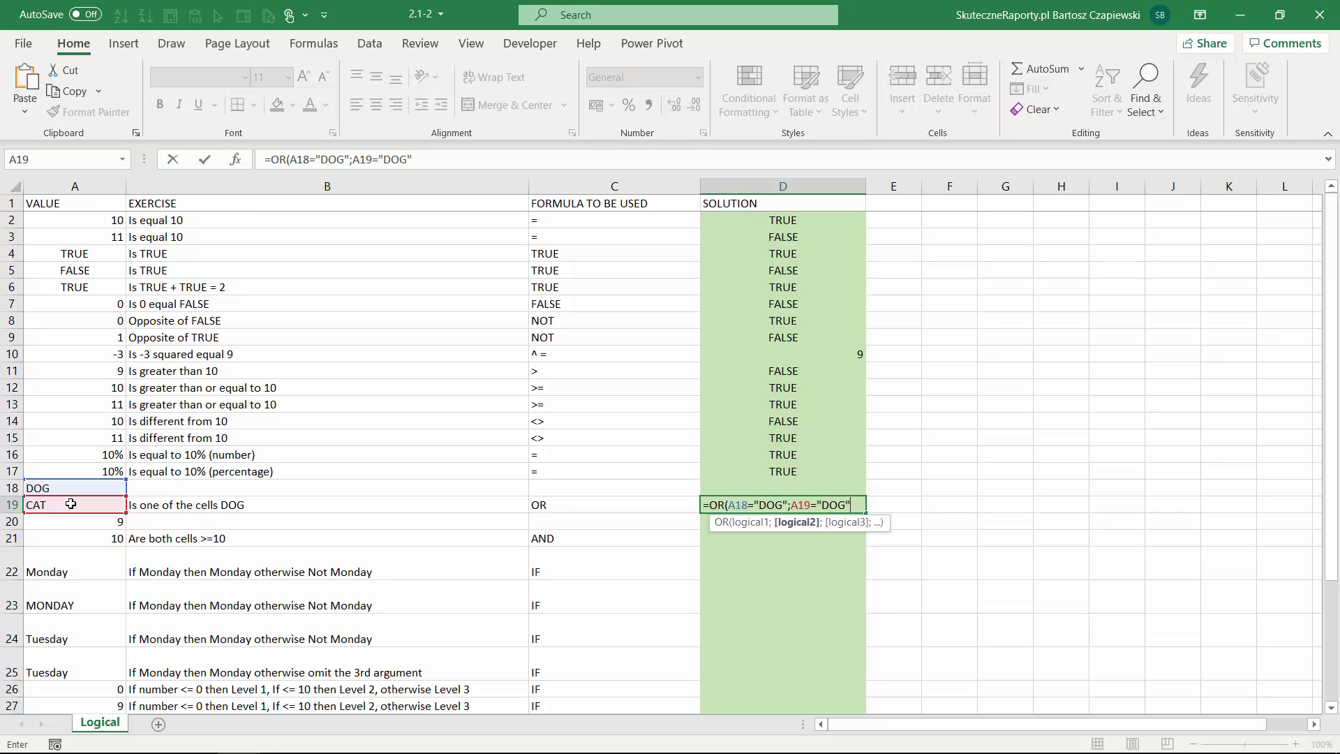
type(")")
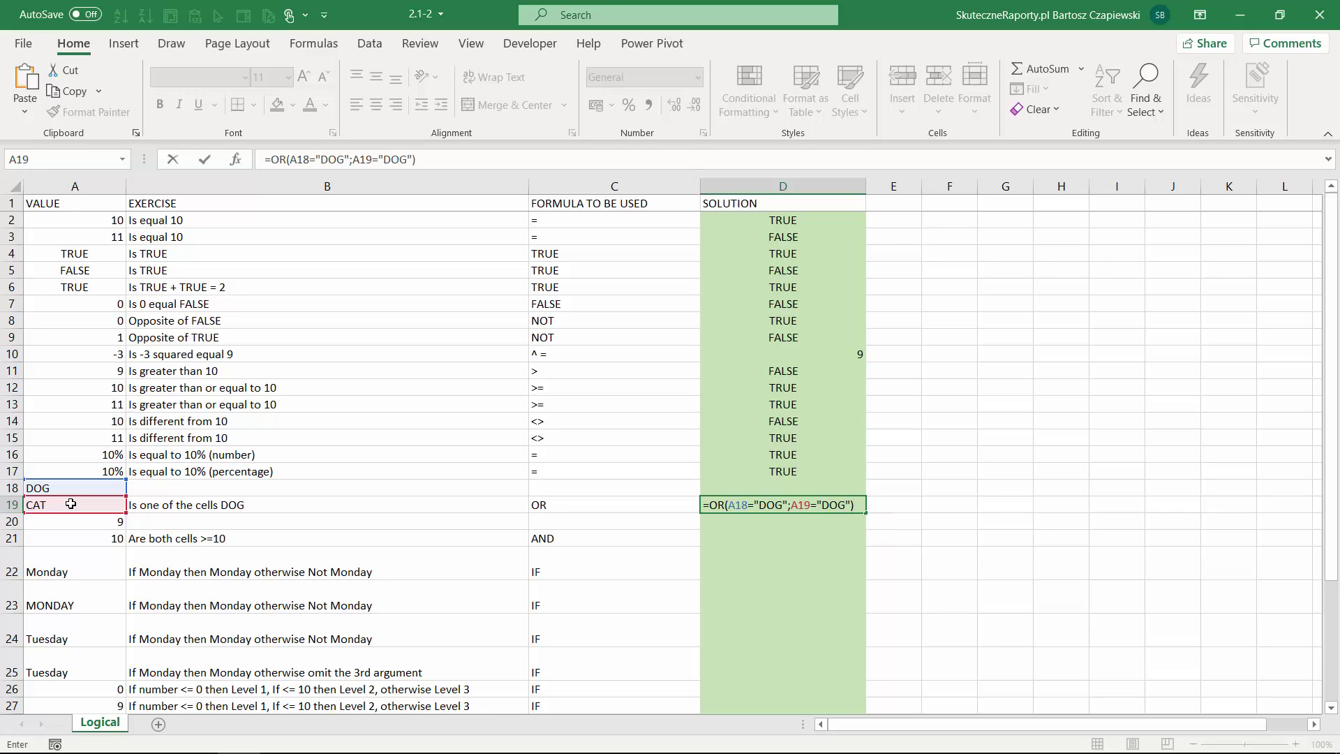
key("Return")
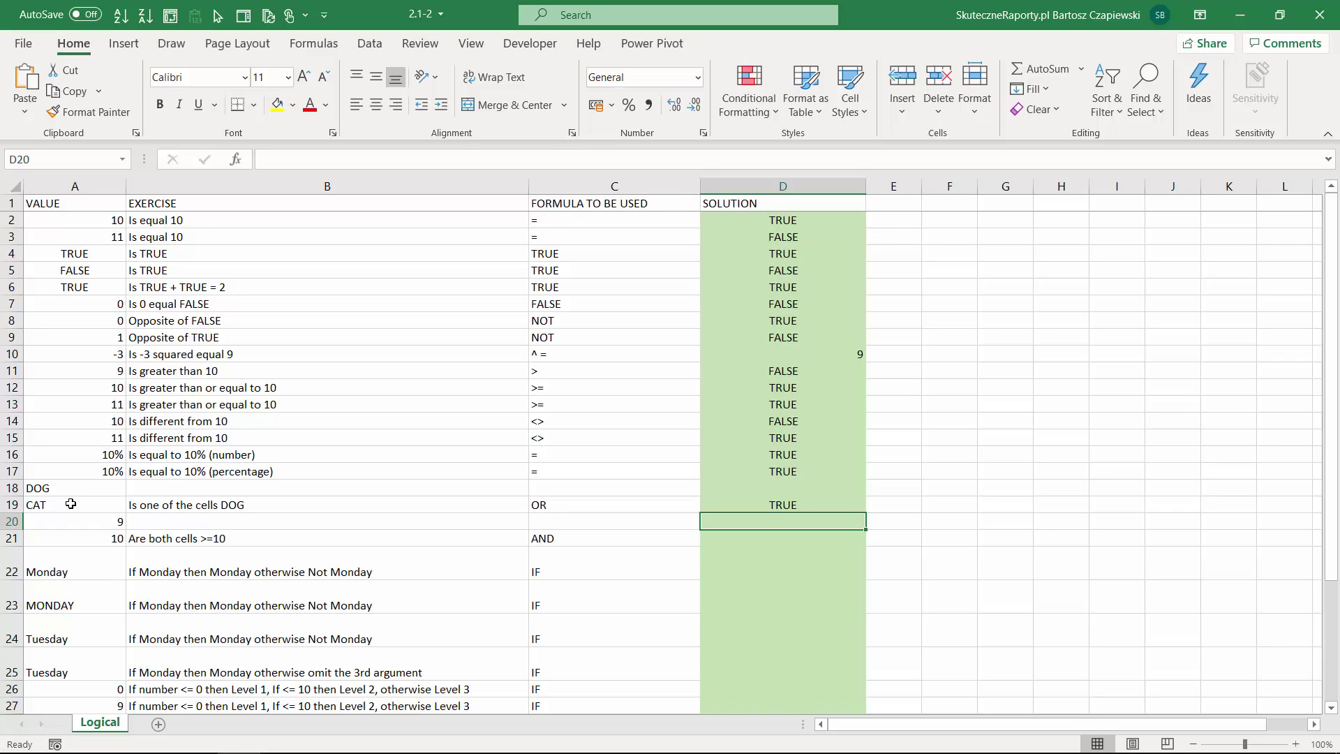
- Enter the formula =AND(A20>=10;A21>=10) in cell D21 to check whether both cells are at least 10
left_click(795, 540)
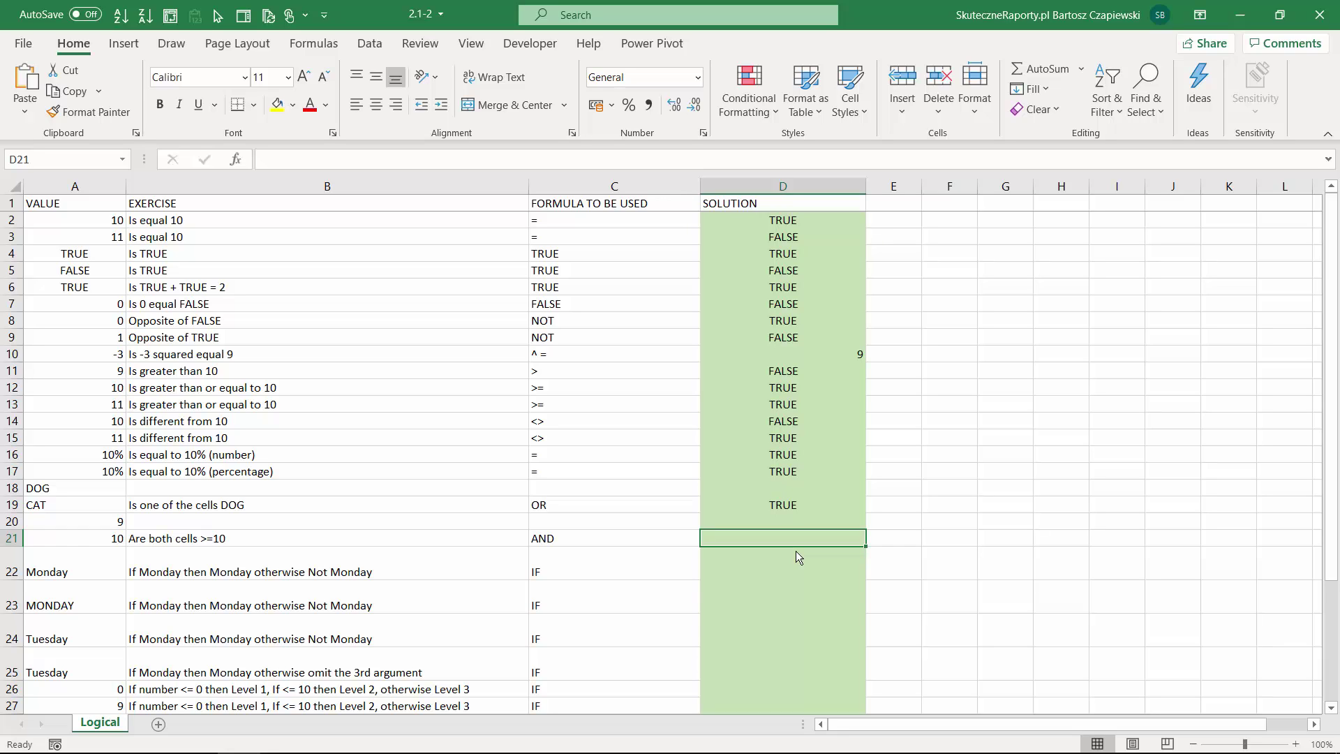
type("=AND(")
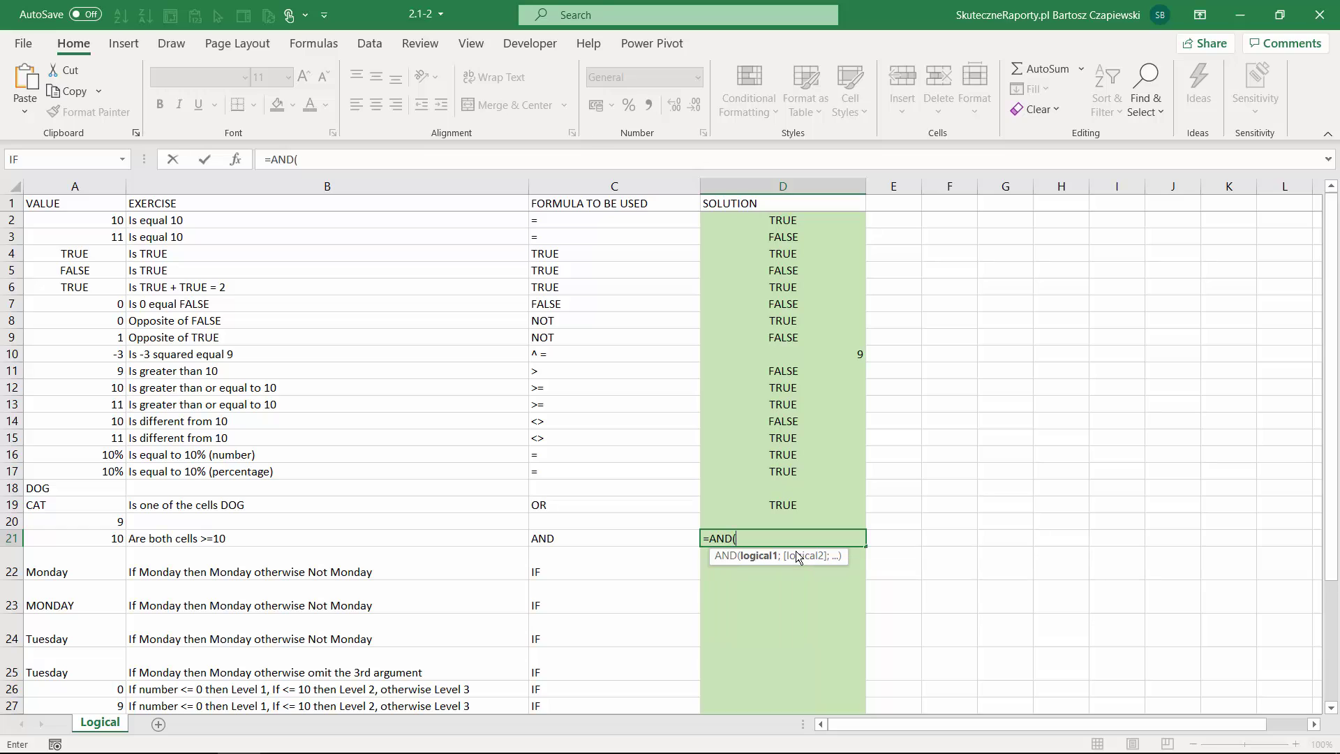
left_click(86, 522)
type("=")
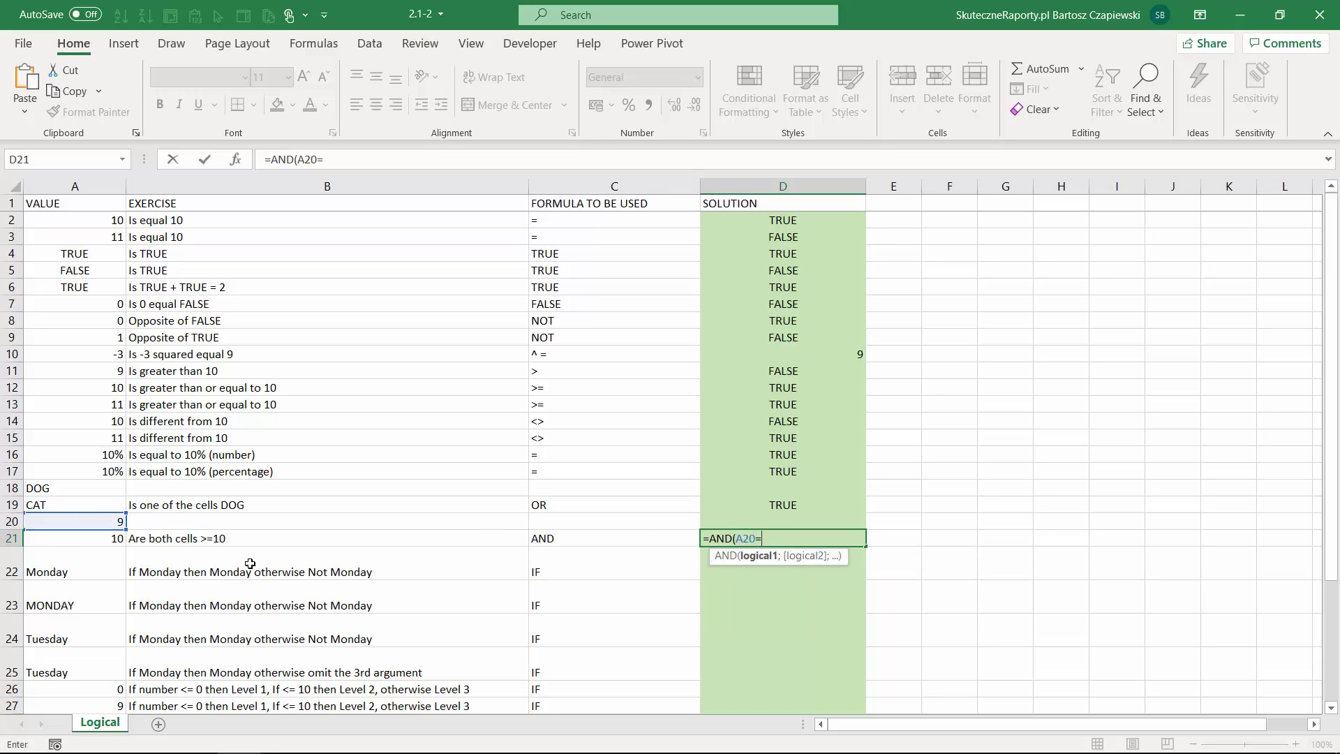
key("BackSpace")
type(">=10;a21")
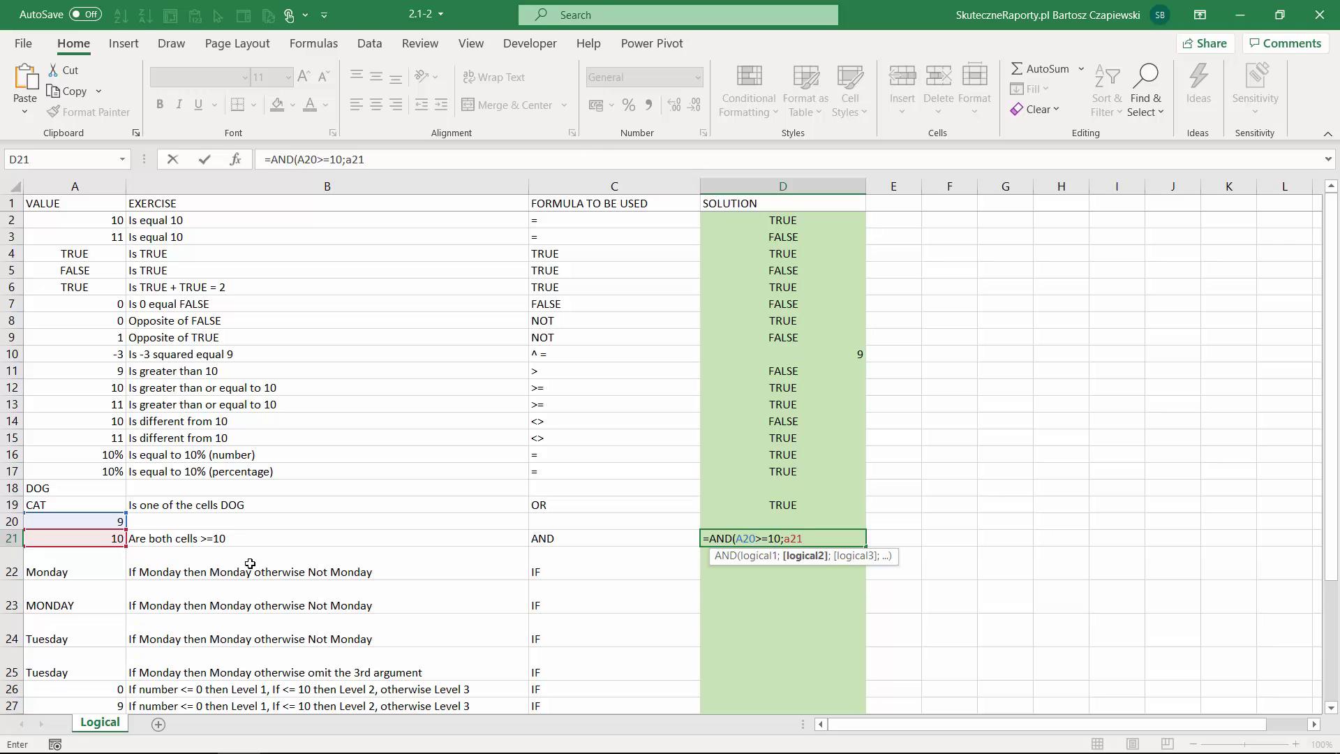
type(">=10)")
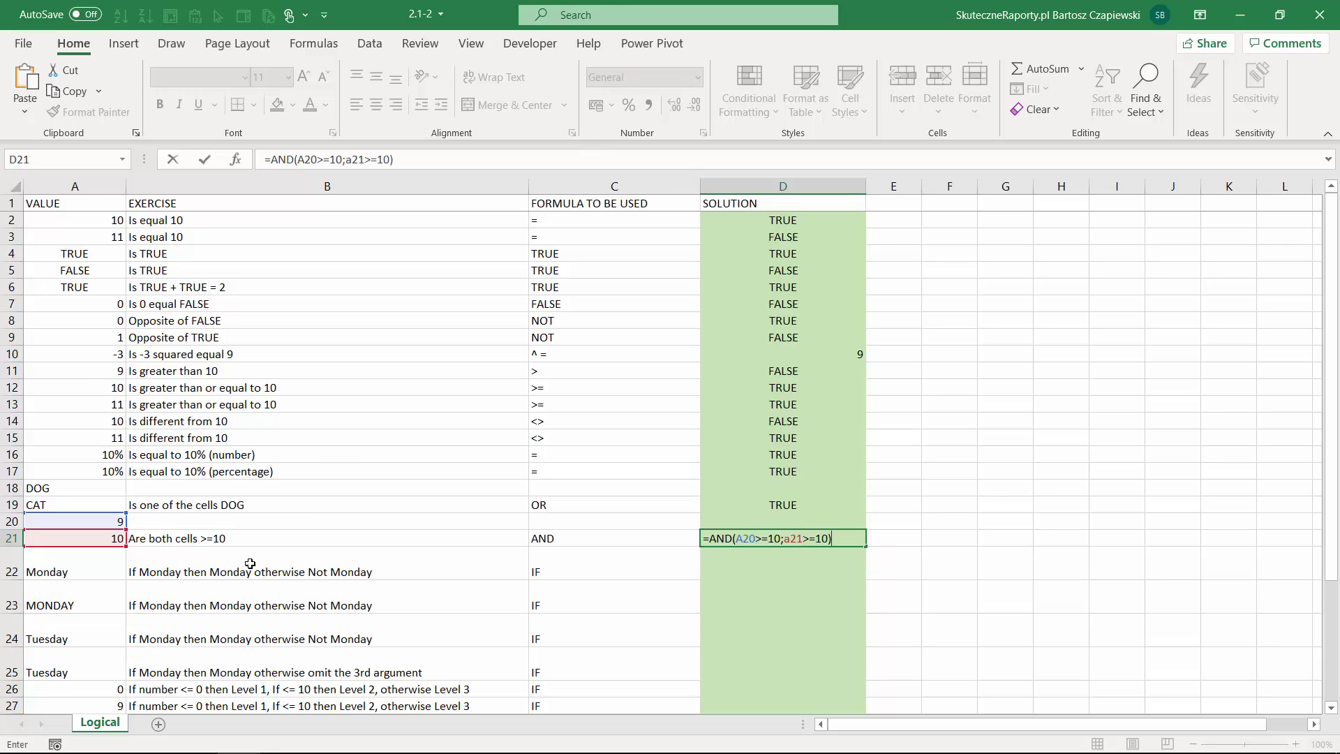
key("Return")
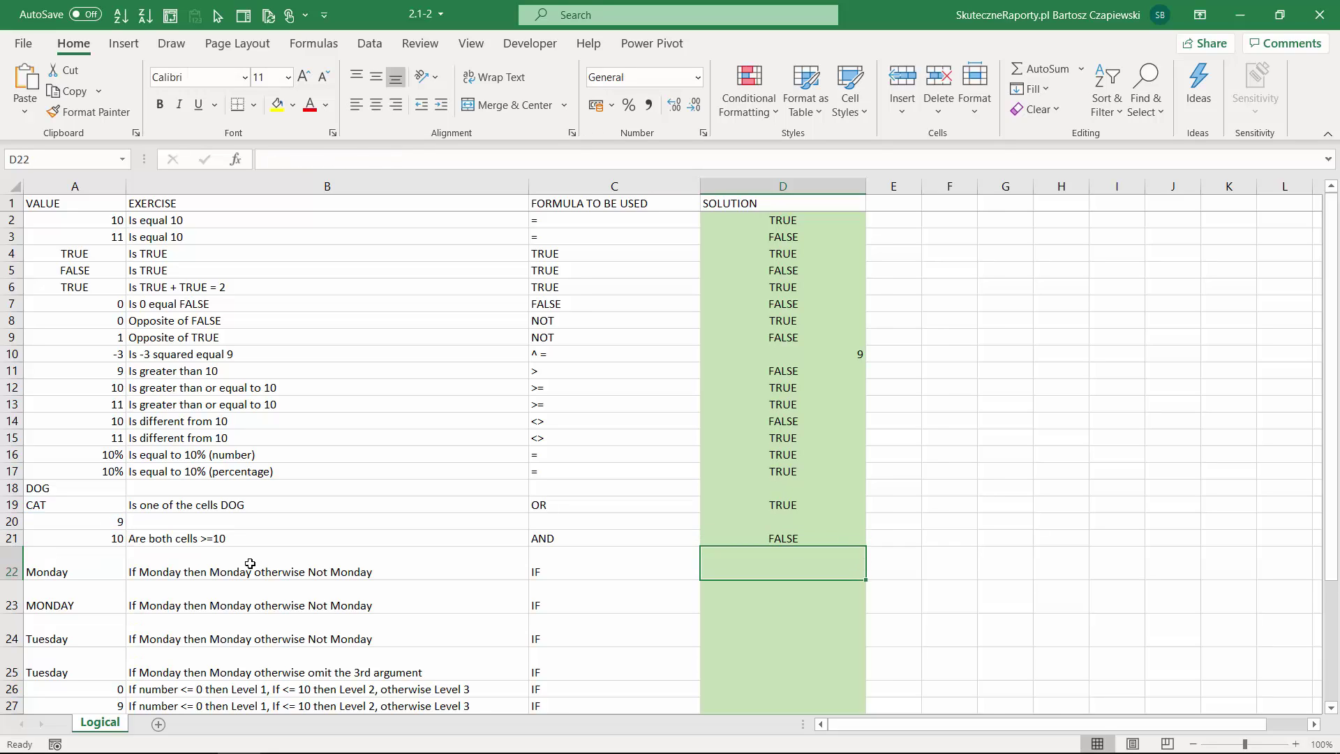